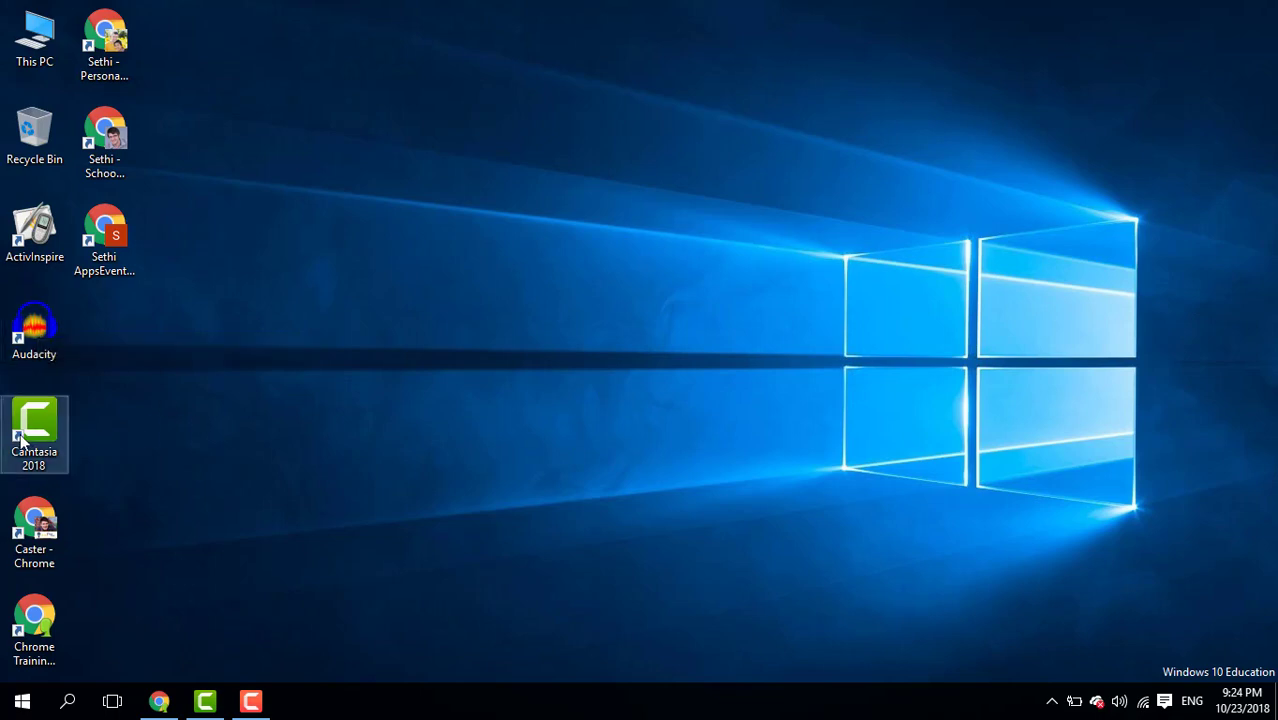
- Bring the Camtasia editor forward with the project's Media Bin of recording, logos and audio showing
left_click(205, 701)
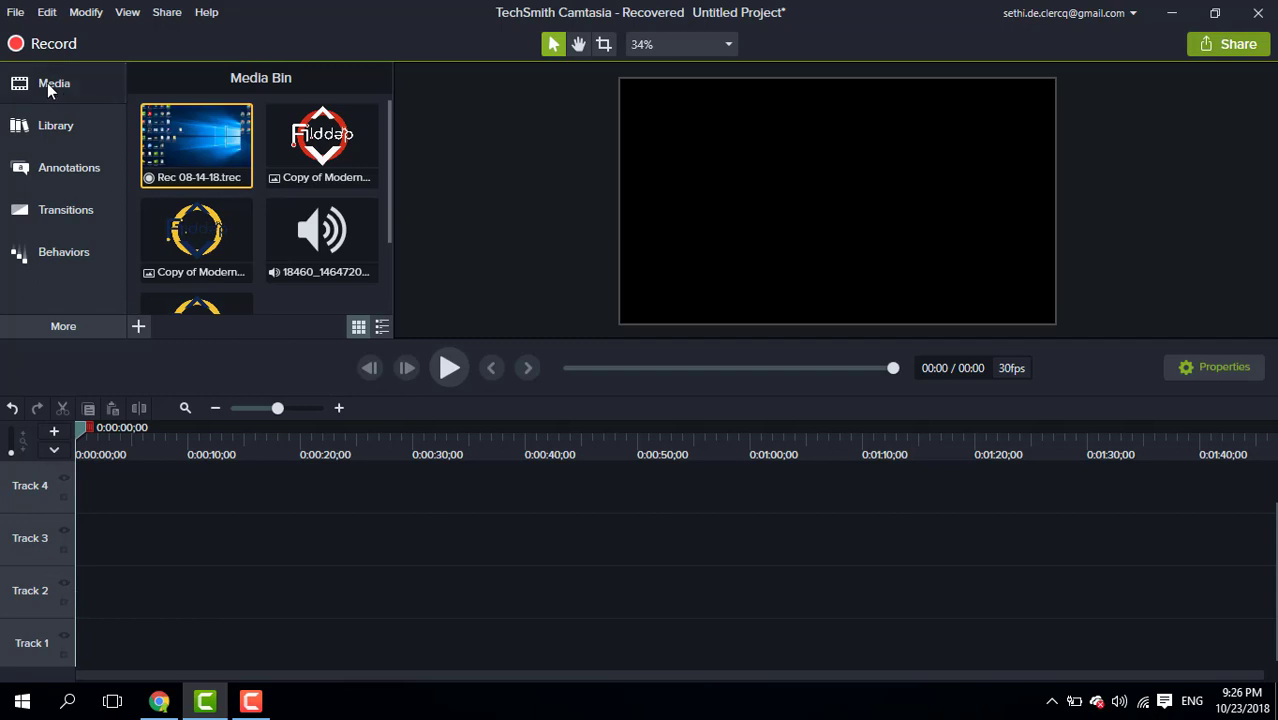
- Place Rec 08-14-18 at 0:00, screen on Track 2 and audio on Track 3
left_click(48, 83)
left_click(57, 83)
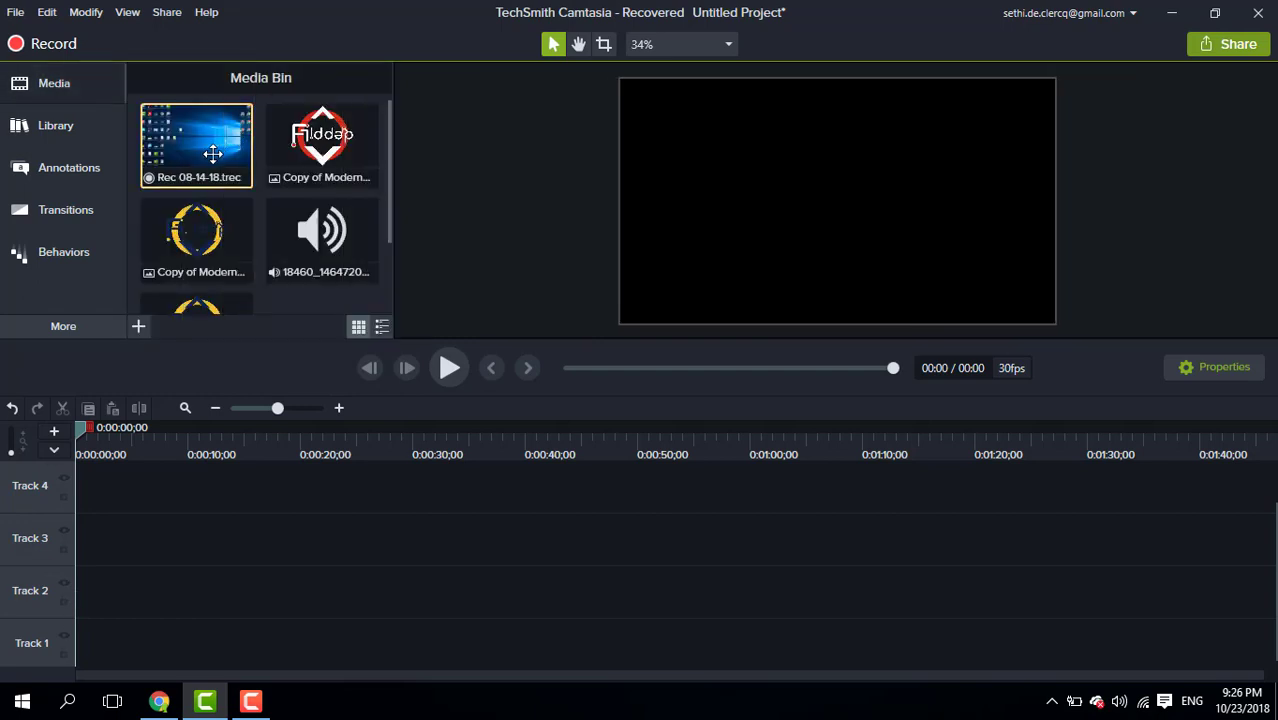
left_click_drag(208, 153, 183, 588)
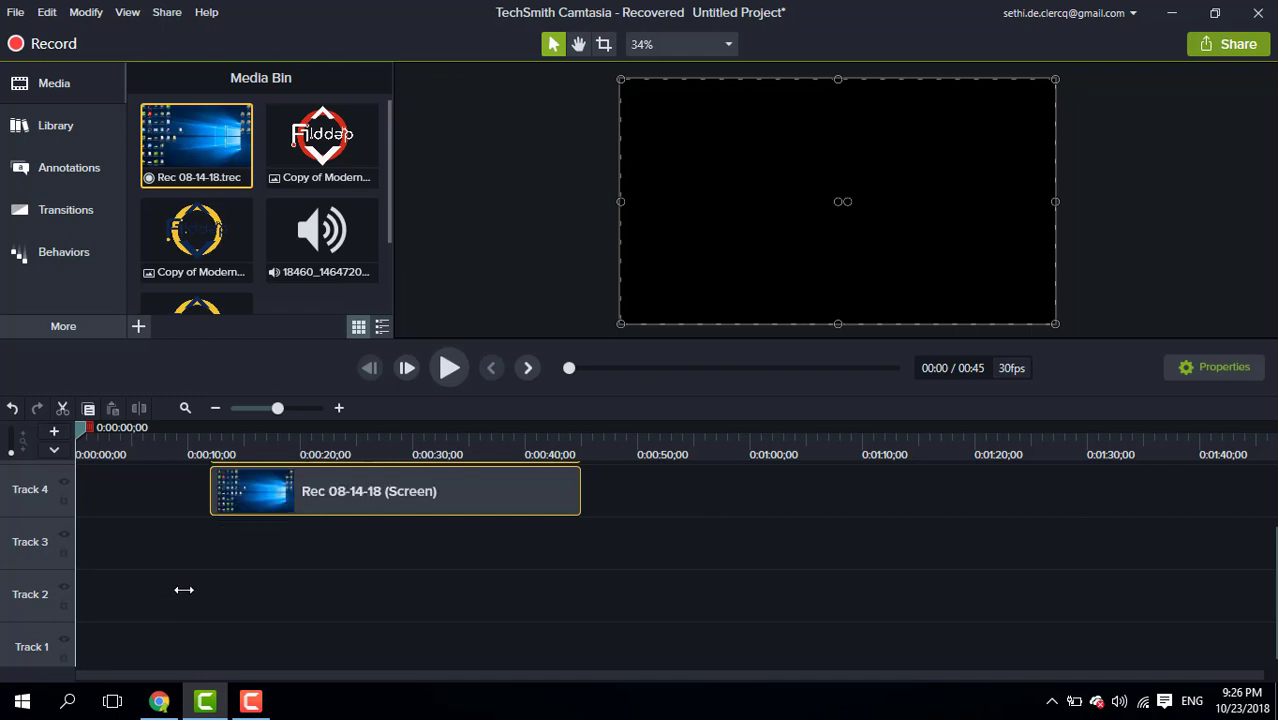
left_click_drag(313, 488, 236, 596)
left_click_drag(205, 445, 246, 445)
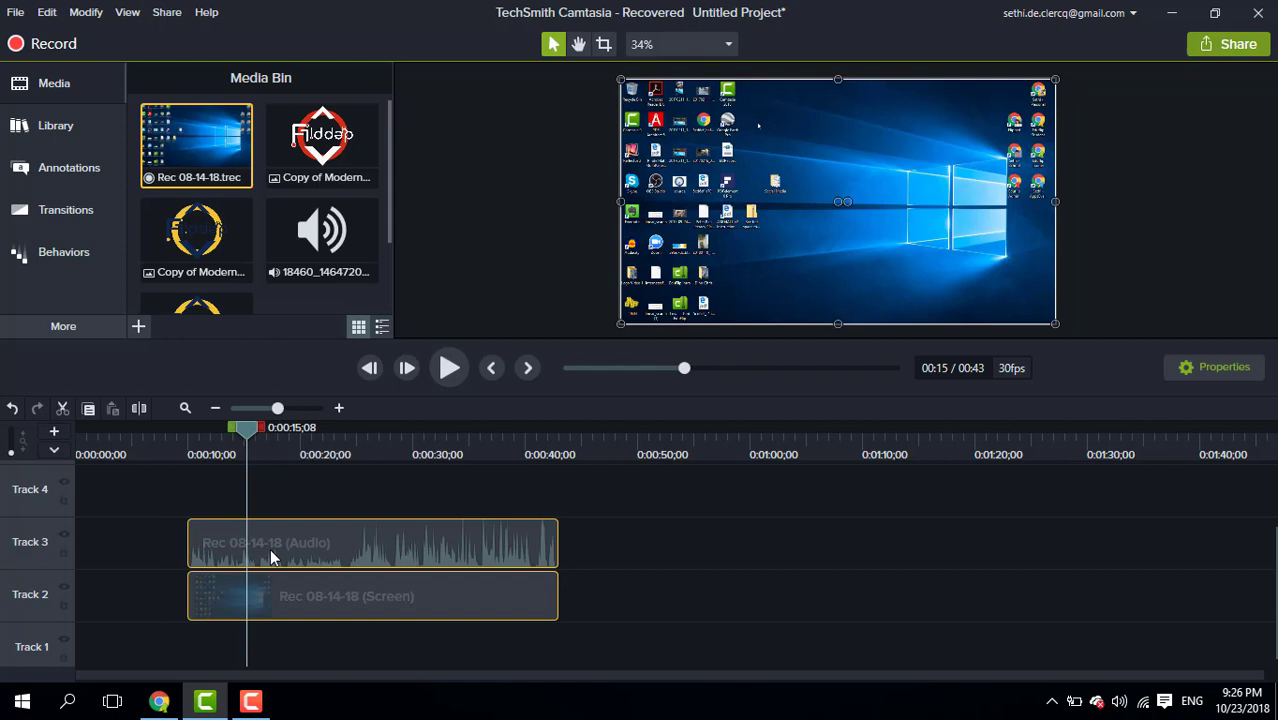
left_click_drag(265, 545, 153, 545)
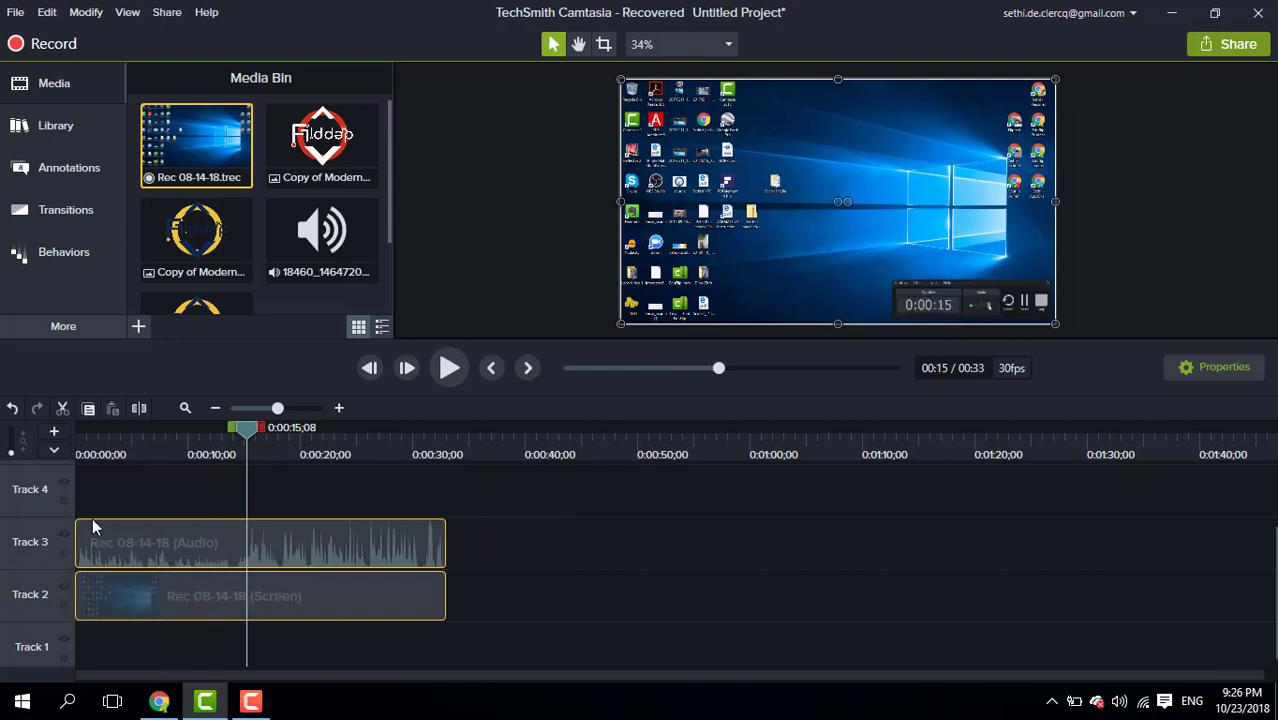
left_click(84, 455)
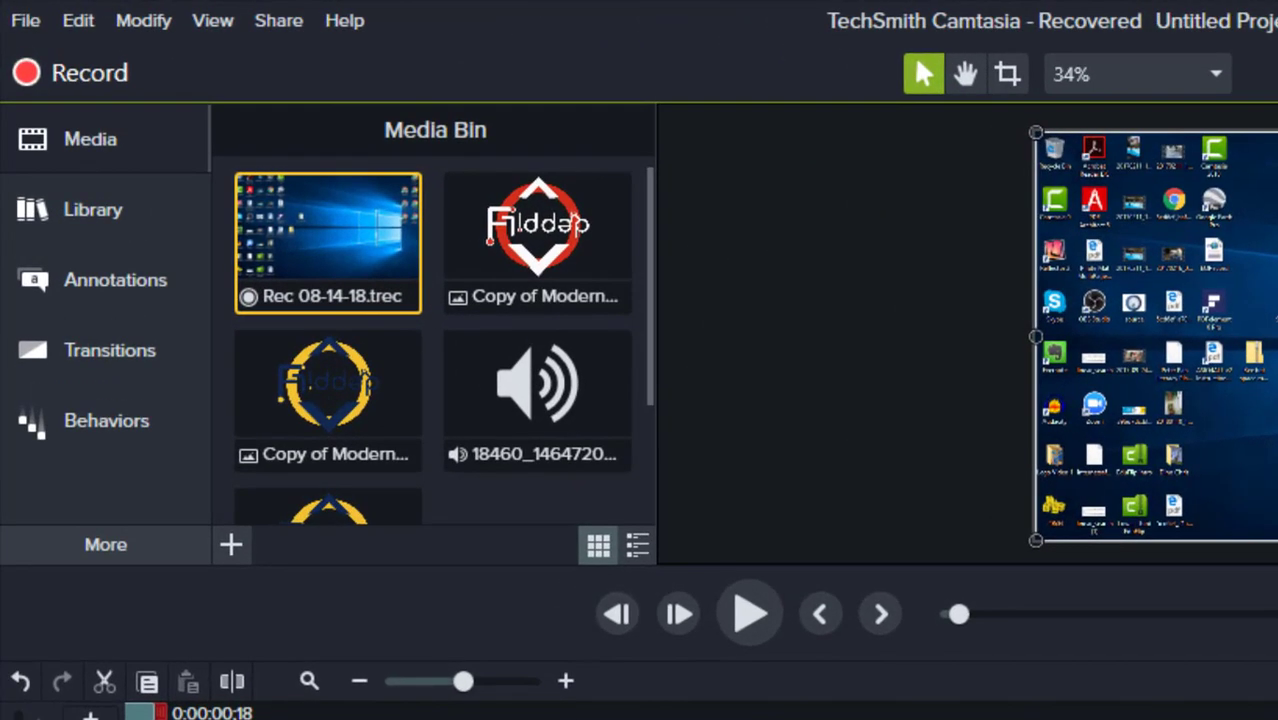
- Export the timeline audio only as WAV 'Audio Only File 1' into Downloads
left_click(278, 20)
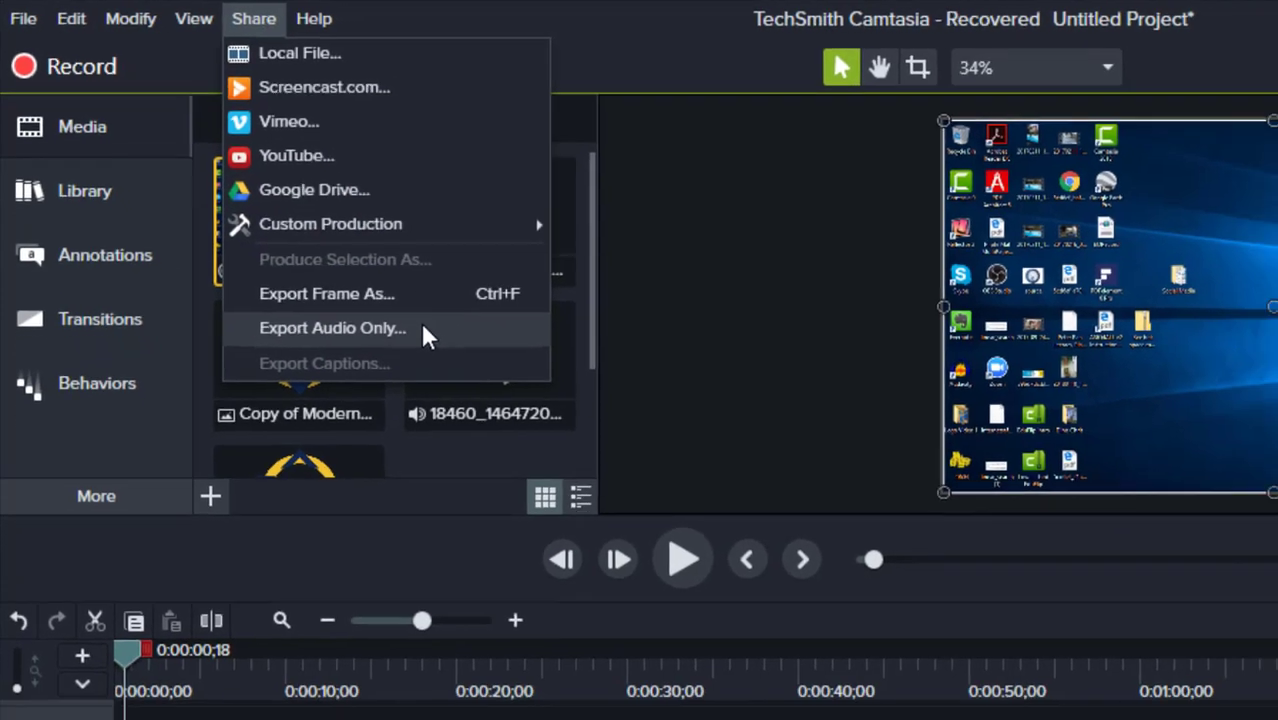
left_click(461, 358)
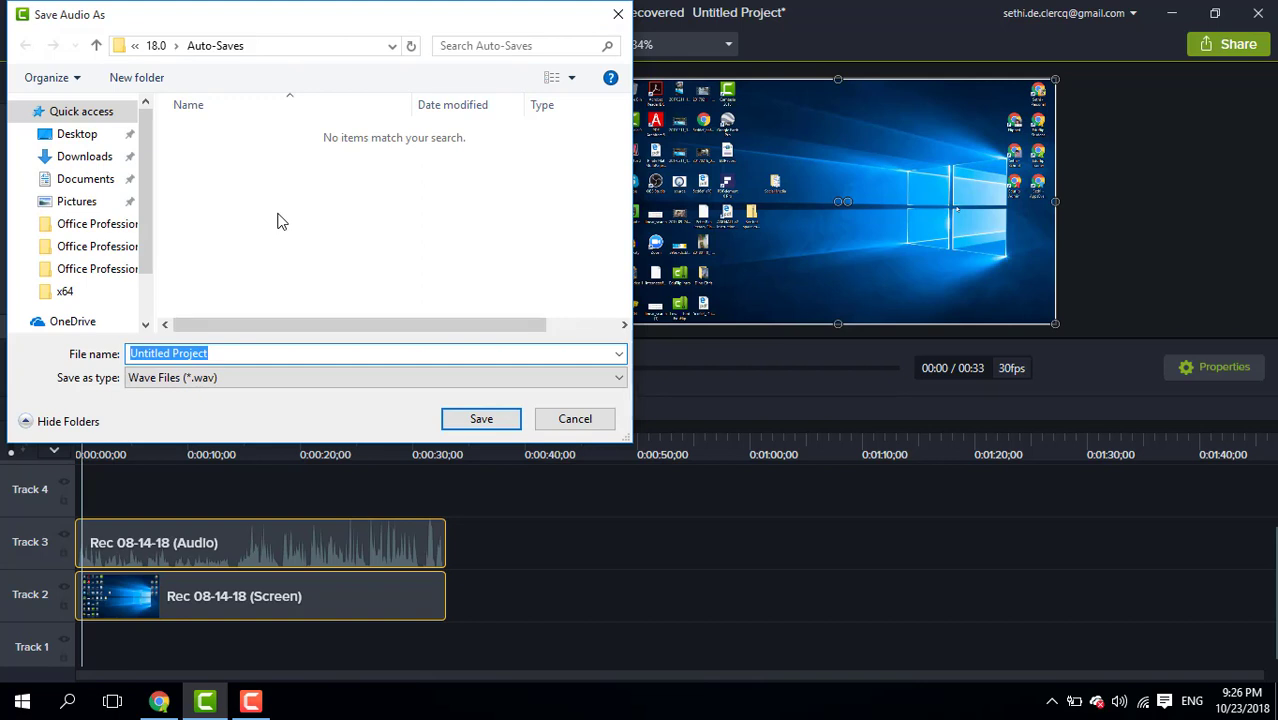
type("Audio Only File 1")
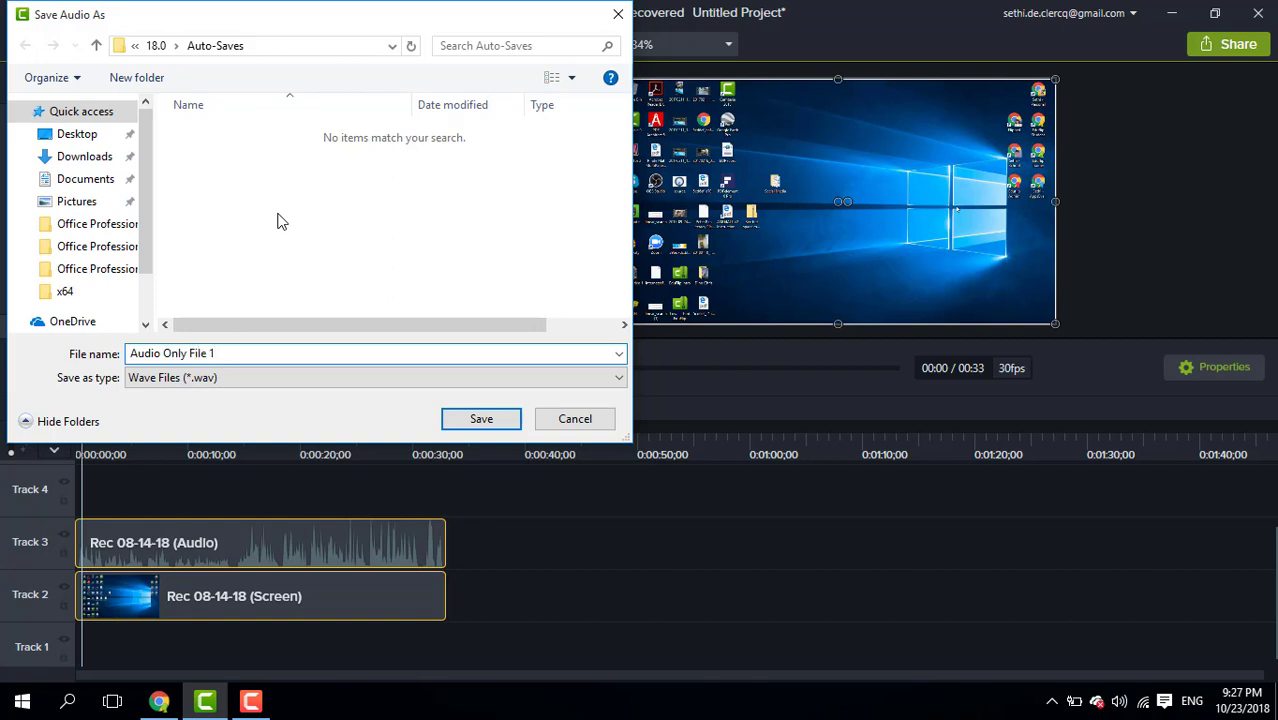
left_click(87, 160)
left_click(472, 419)
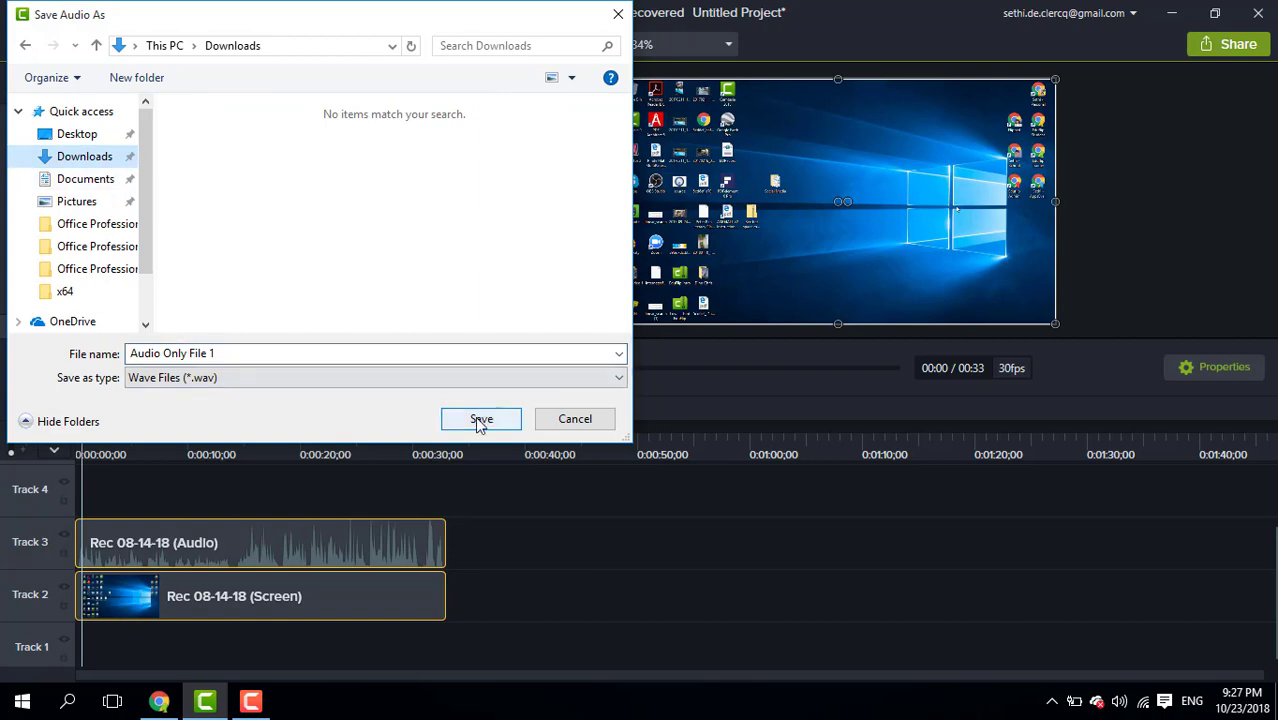
- Launch Audacity with an empty project and select Audio Only File 1 in File Explorer's Downloads
left_click(1173, 21)
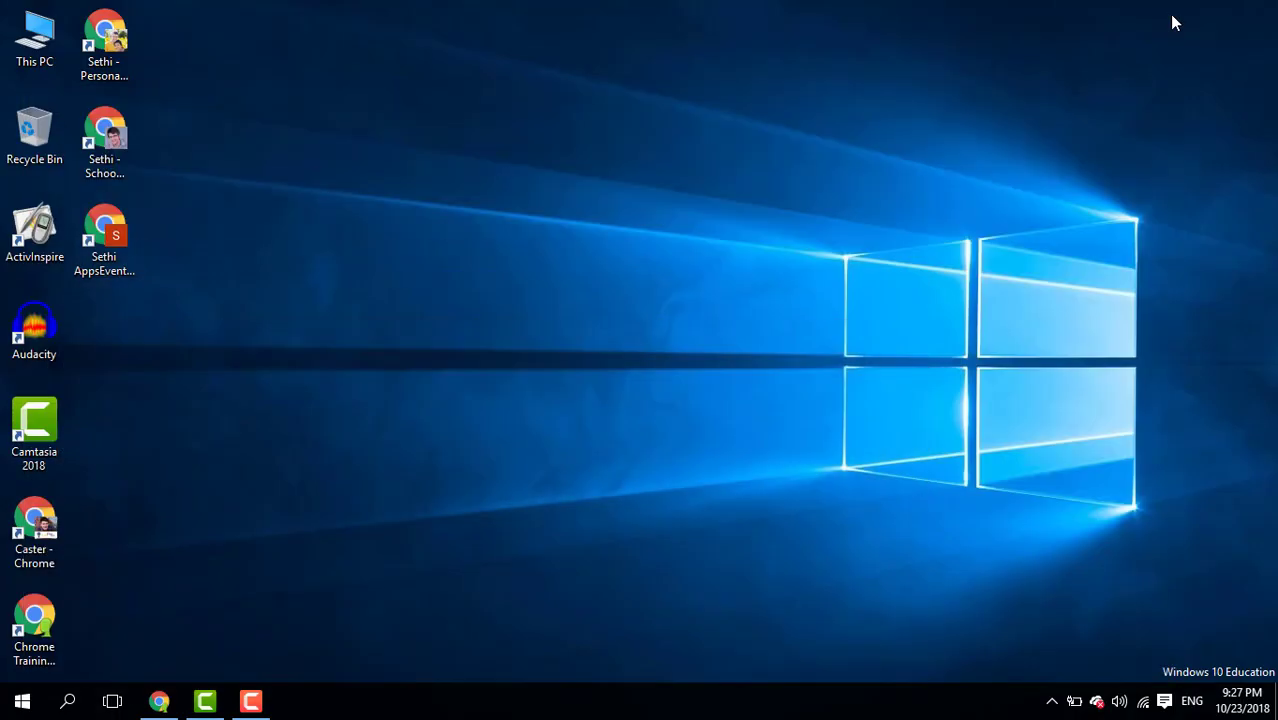
double_click(35, 341)
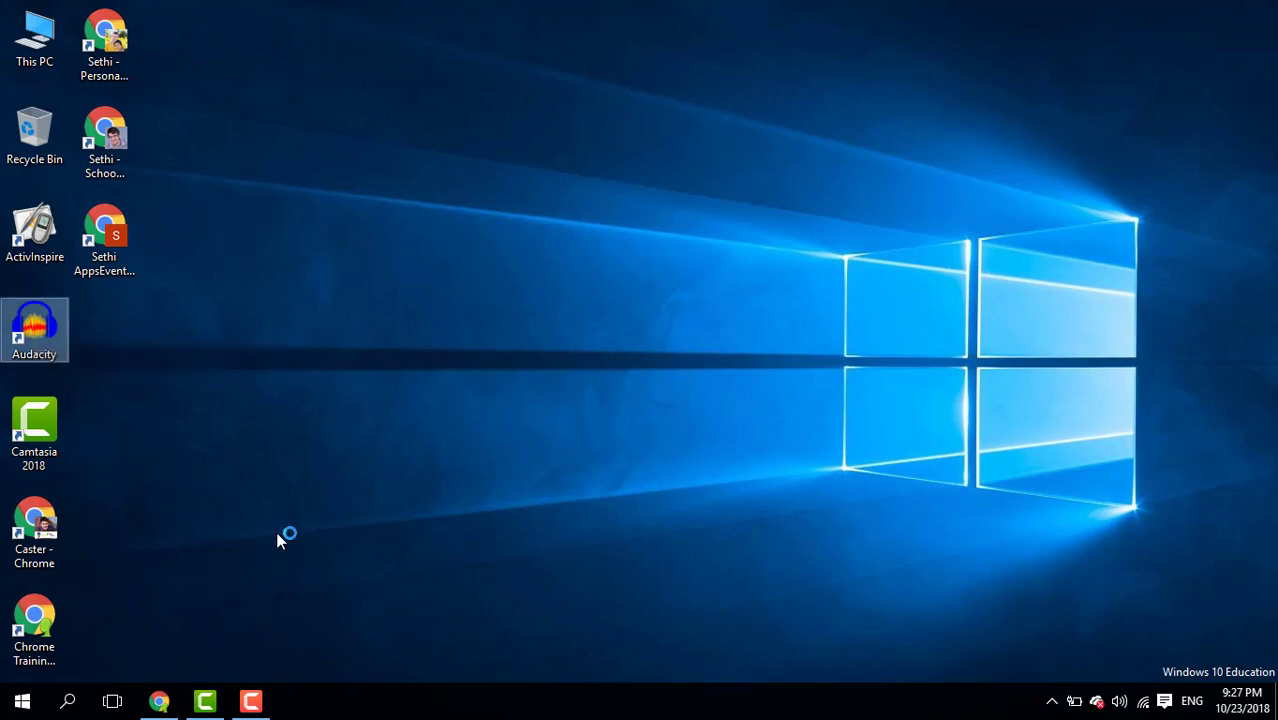
right_click(18, 705)
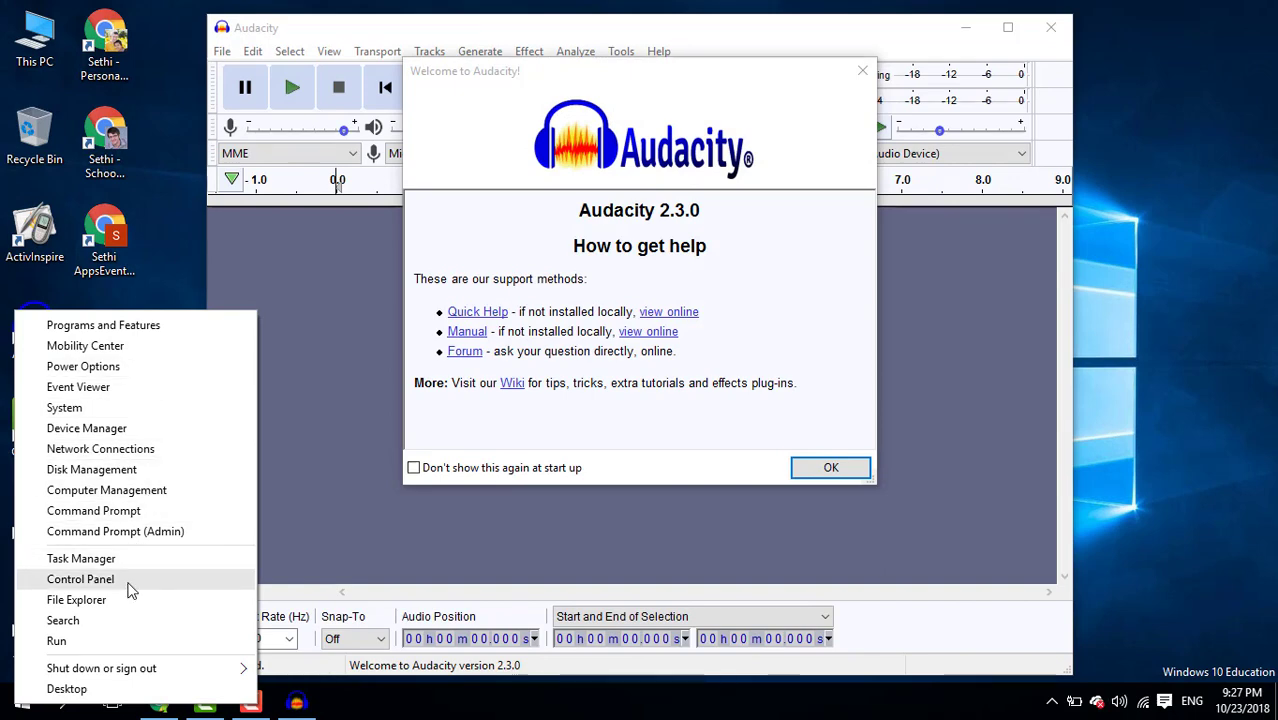
key("Escape")
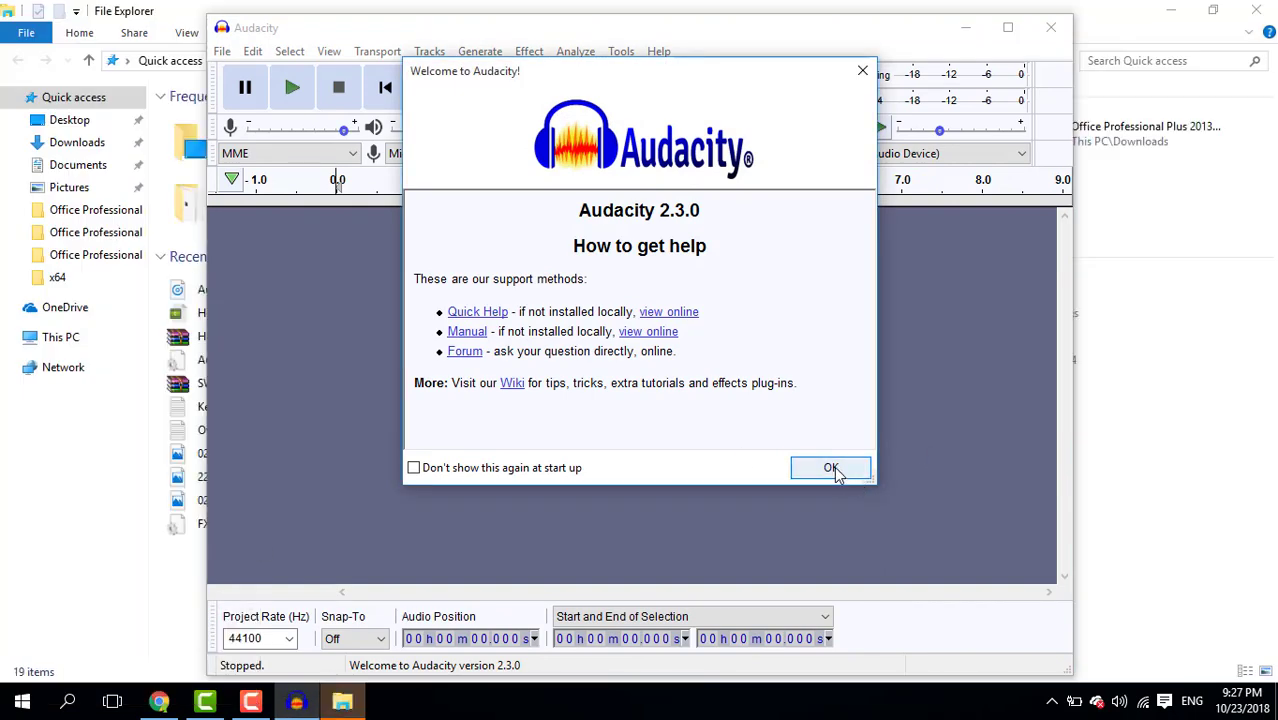
left_click(831, 468)
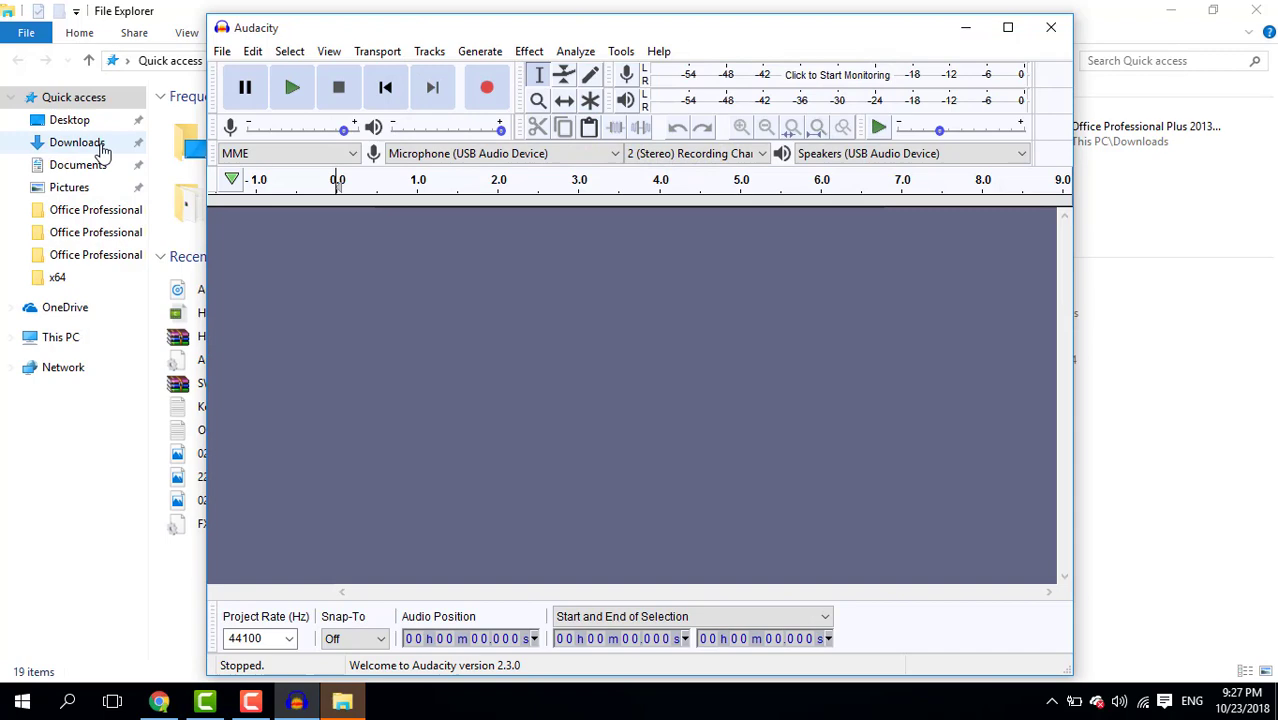
left_click(100, 143)
left_click(326, 162)
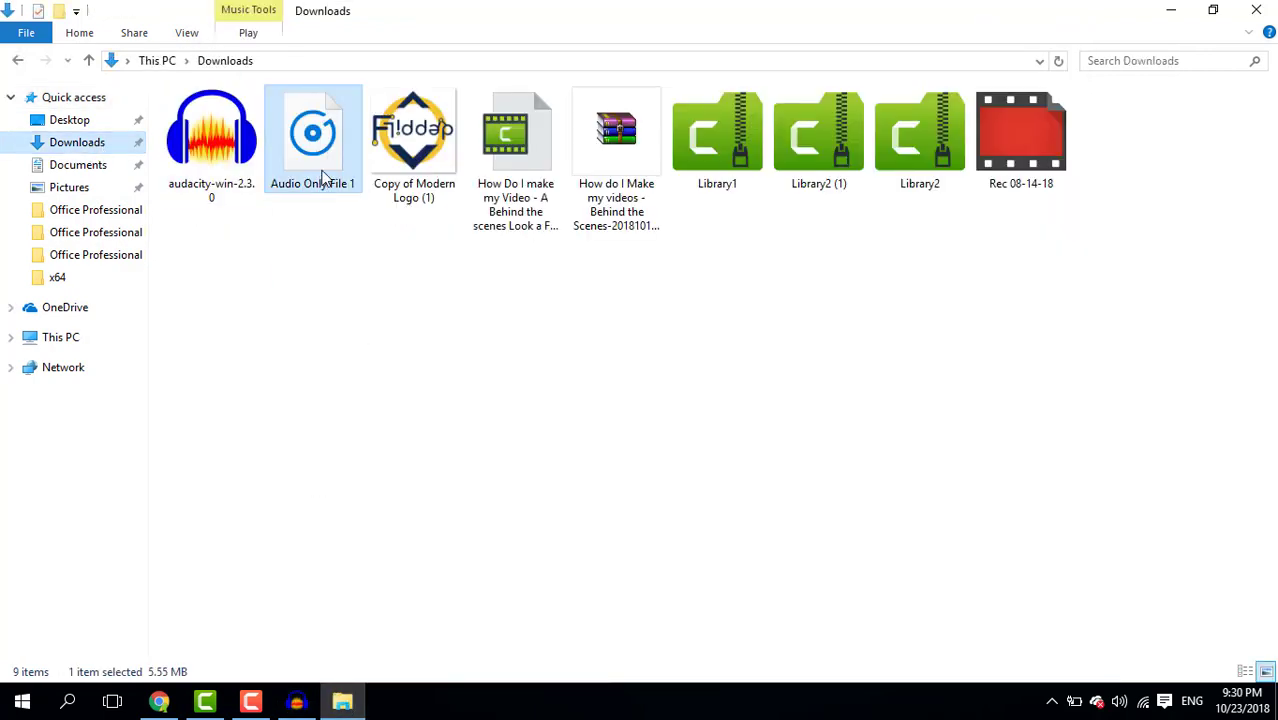
- Import a copy of Audio Only File 1 into Audacity as a stereo track, then close Audacity
left_click_drag(328, 177, 358, 395)
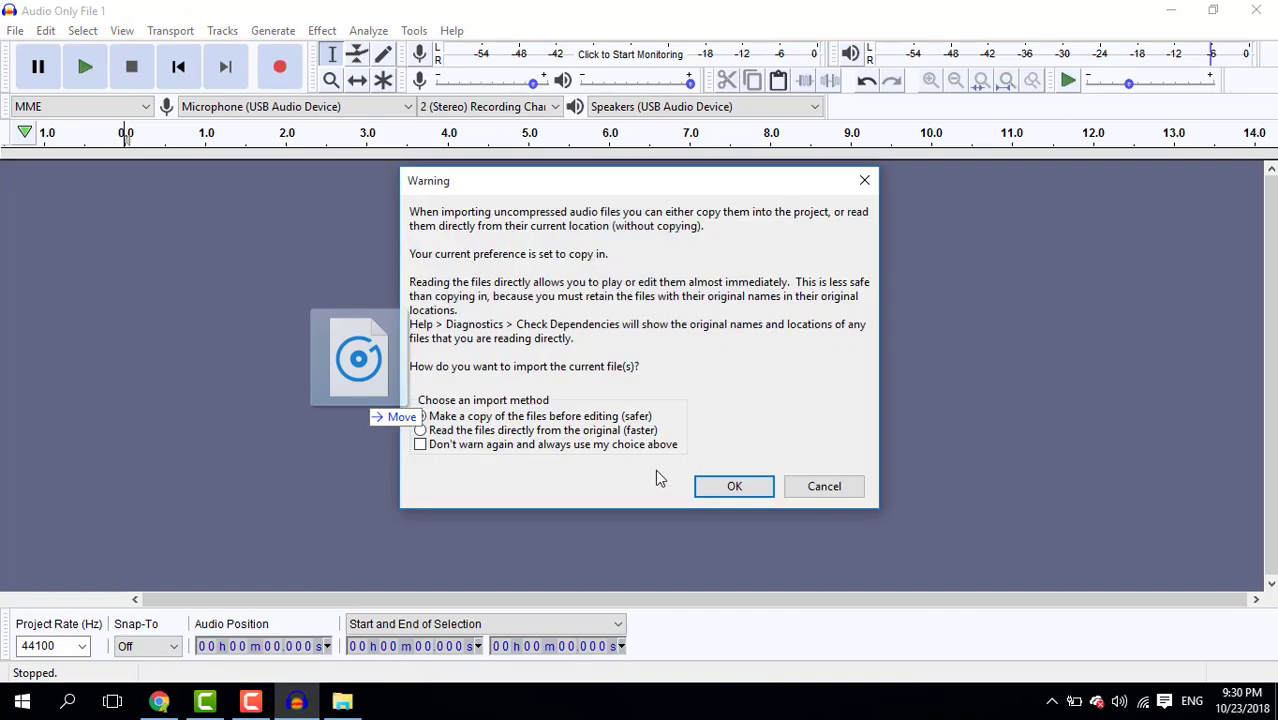
left_click(742, 490)
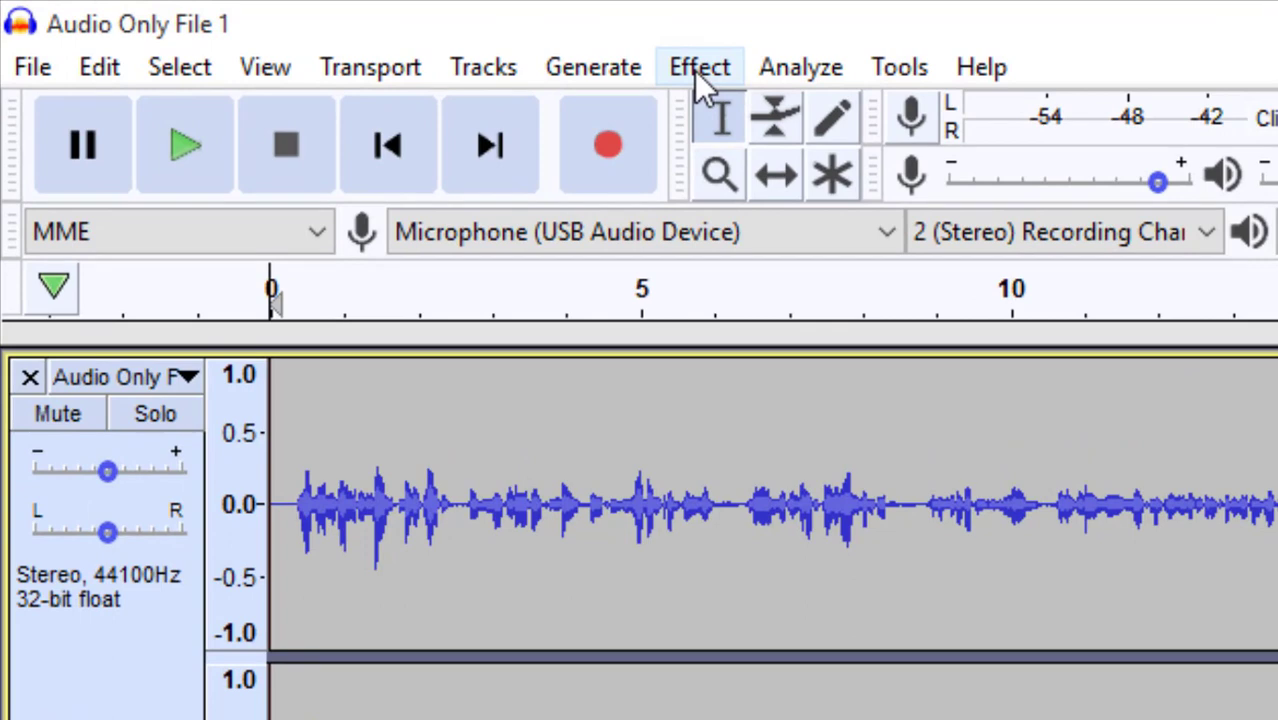
left_click(321, 32)
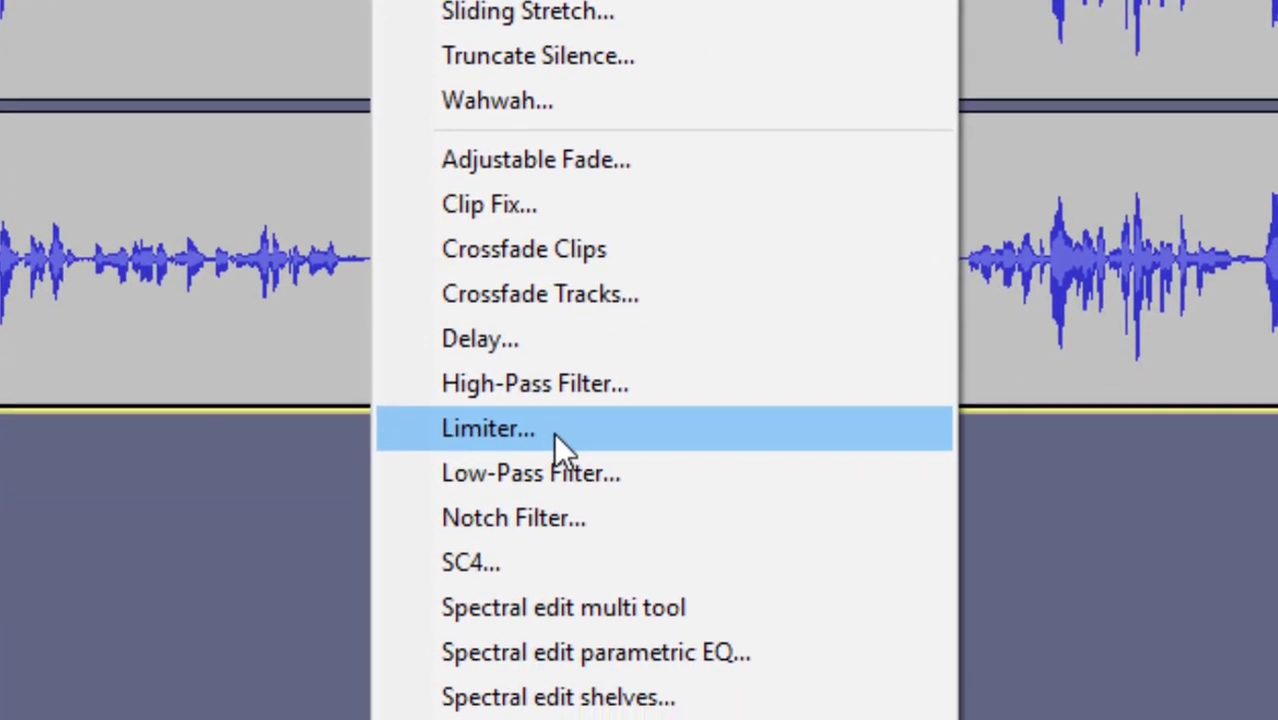
left_click(80, 5)
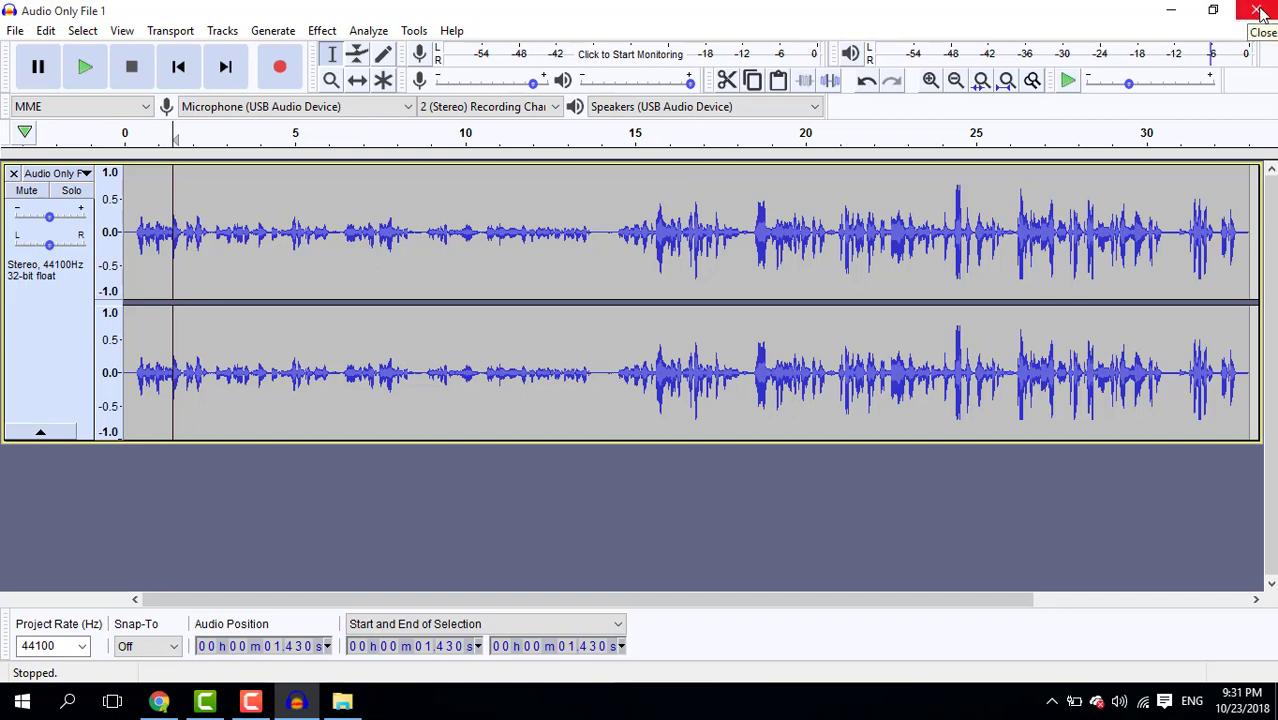
left_click(1241, 16)
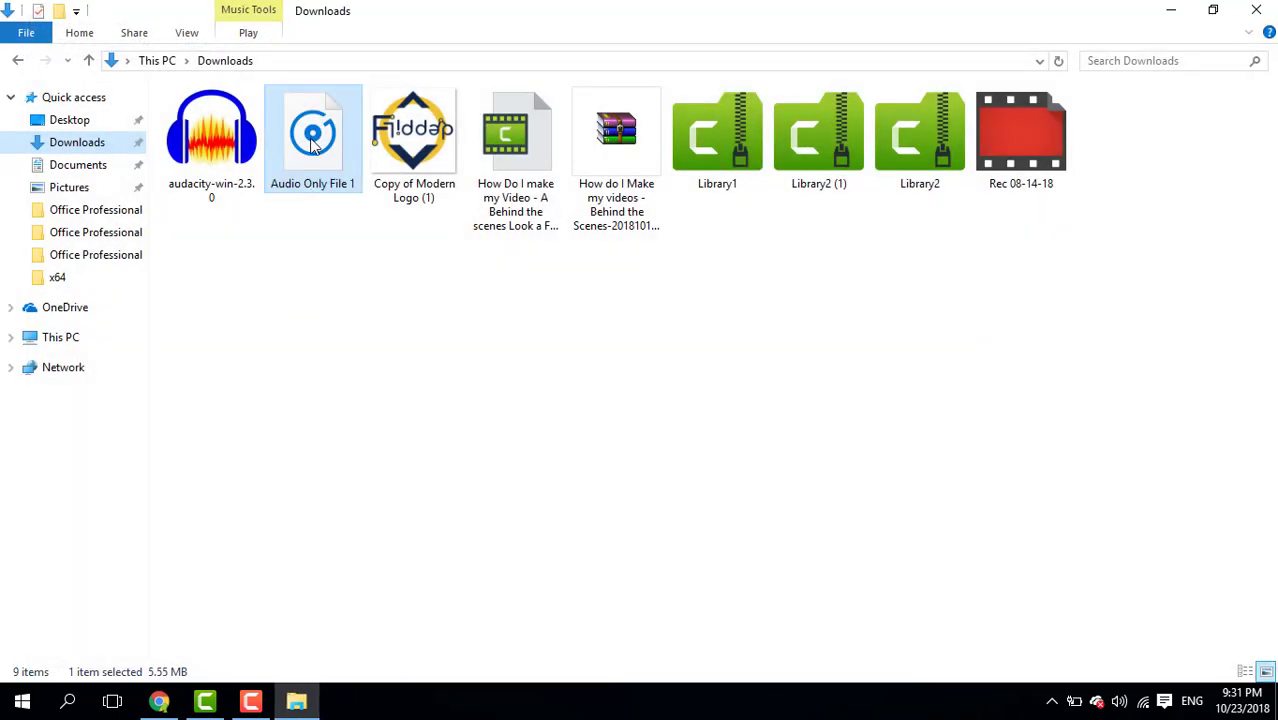
- Put Audio Only File 1 on Track 4 at 0:00 and delete the recording's original Track 3 audio
left_click_drag(313, 145, 172, 482)
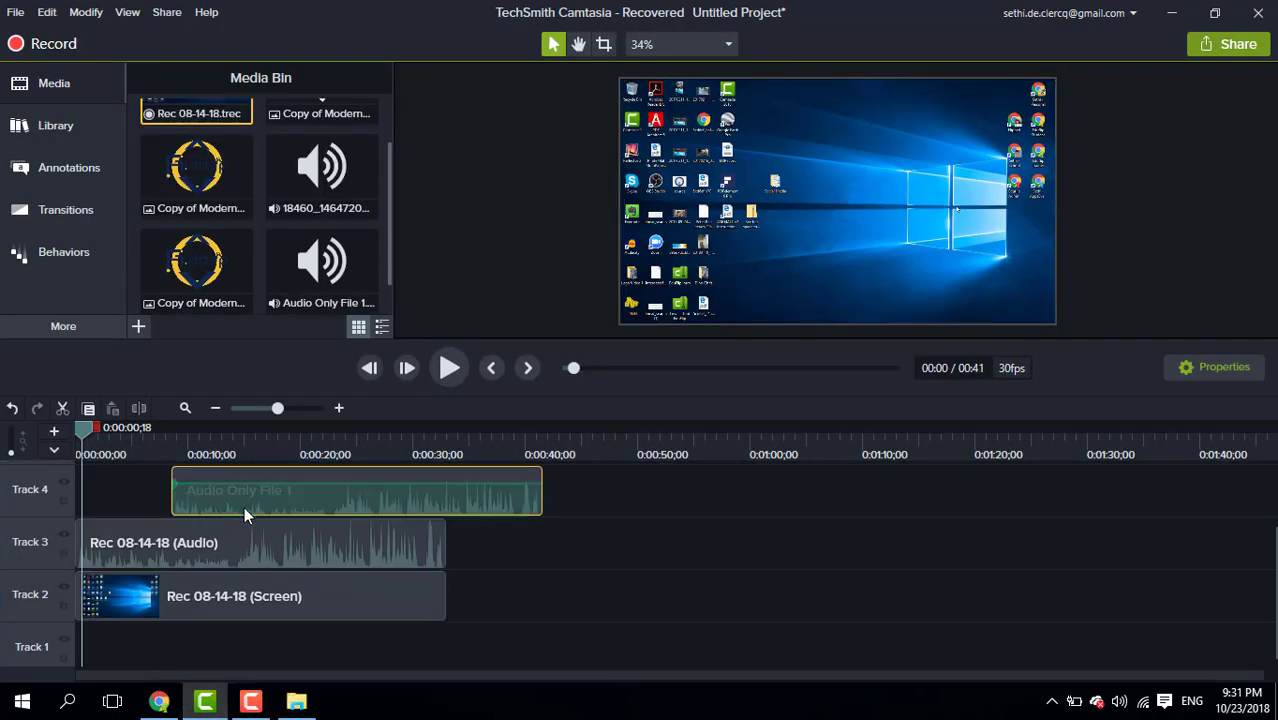
left_click_drag(243, 502, 107, 505)
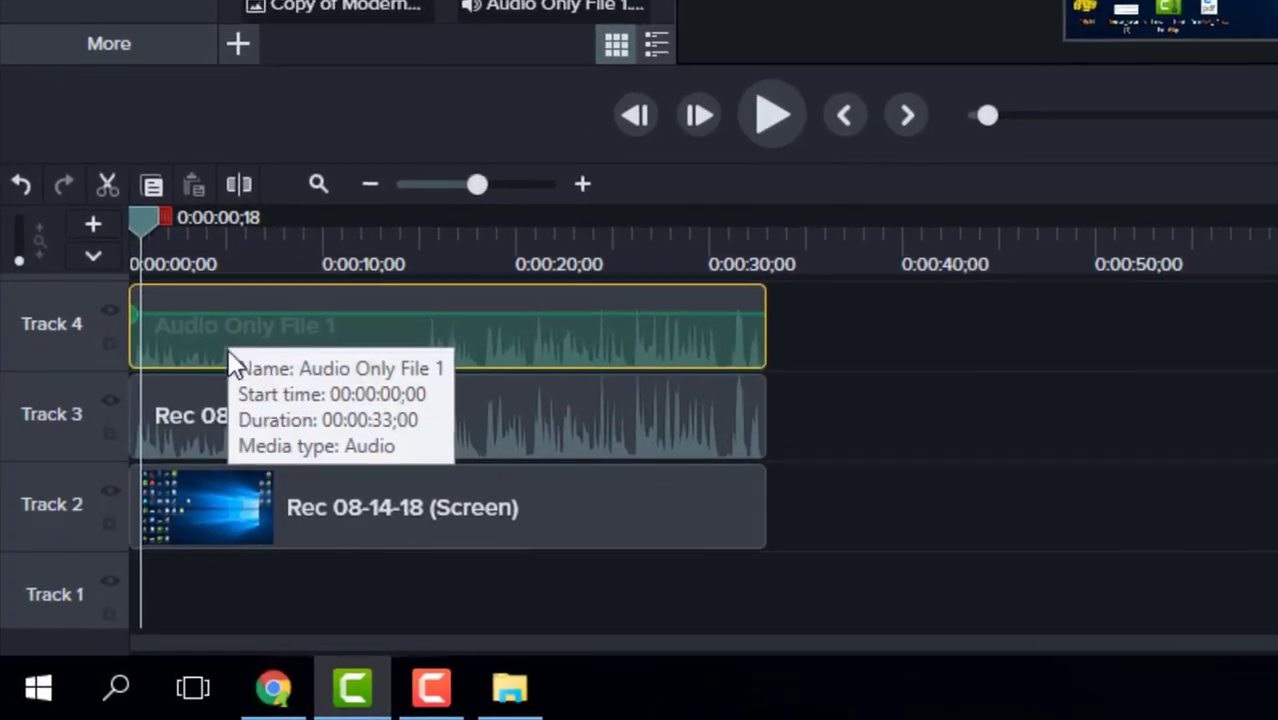
left_click(251, 433)
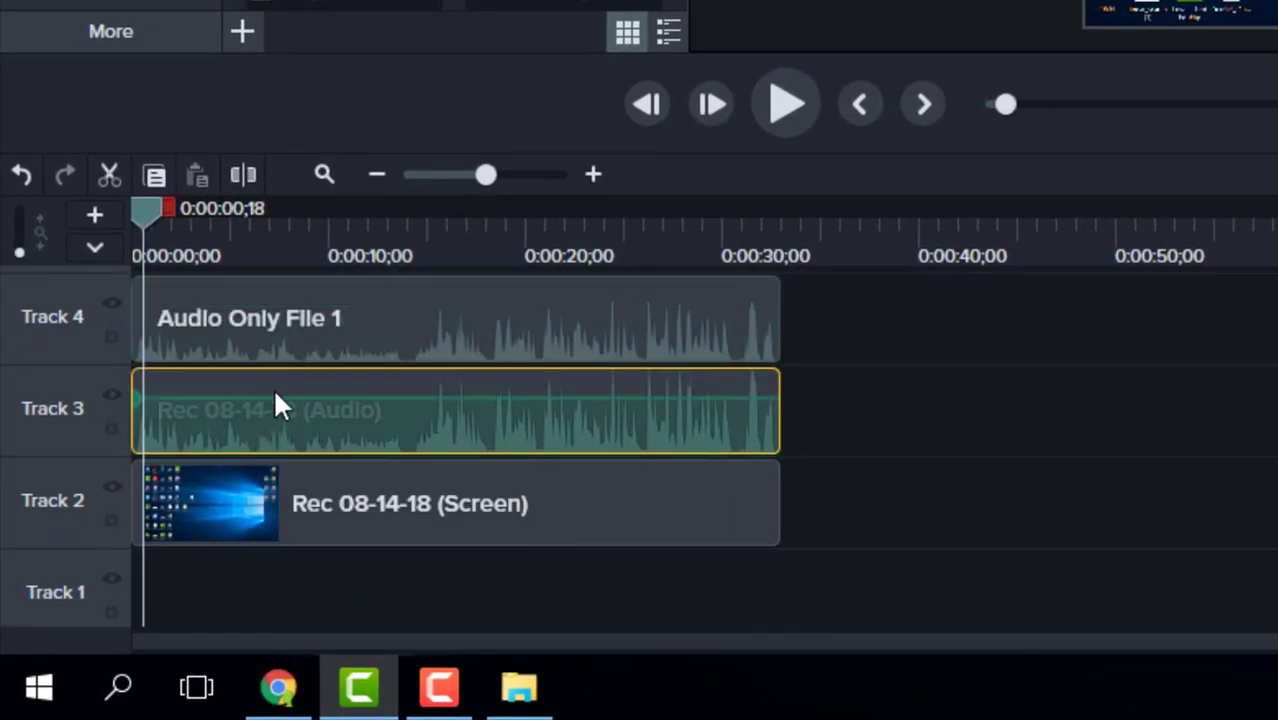
left_click(320, 336)
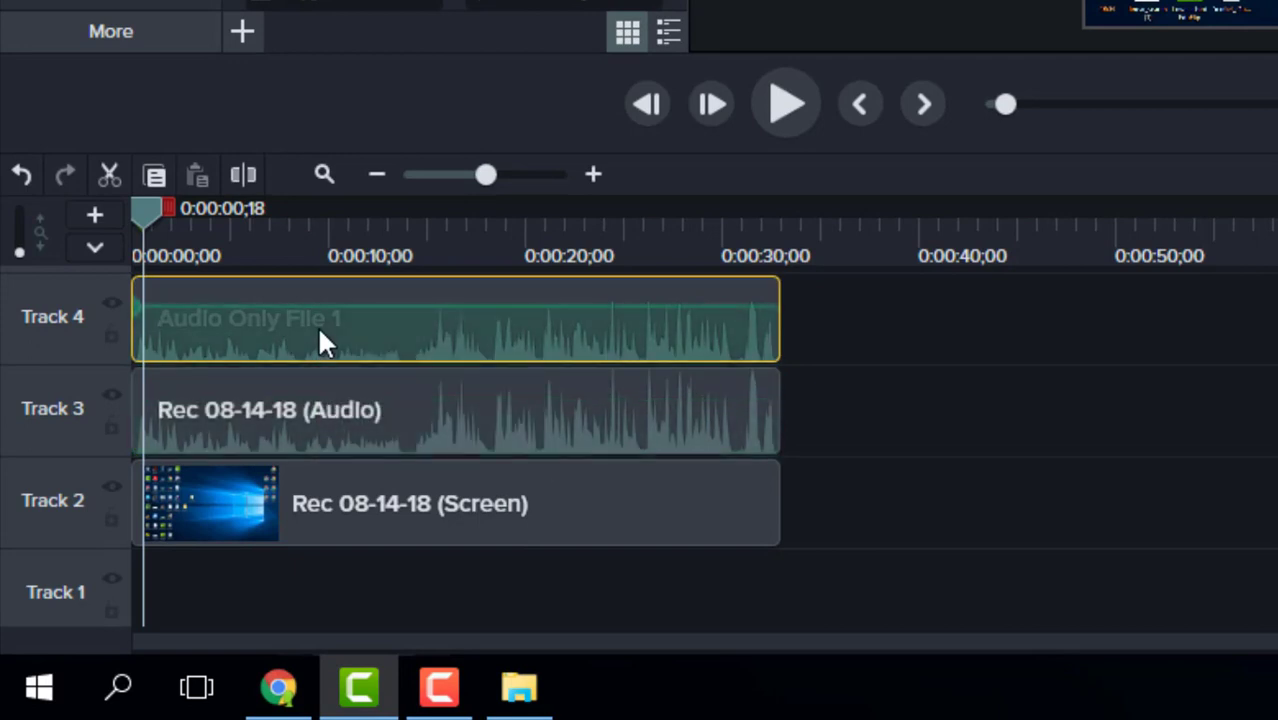
left_click(271, 443)
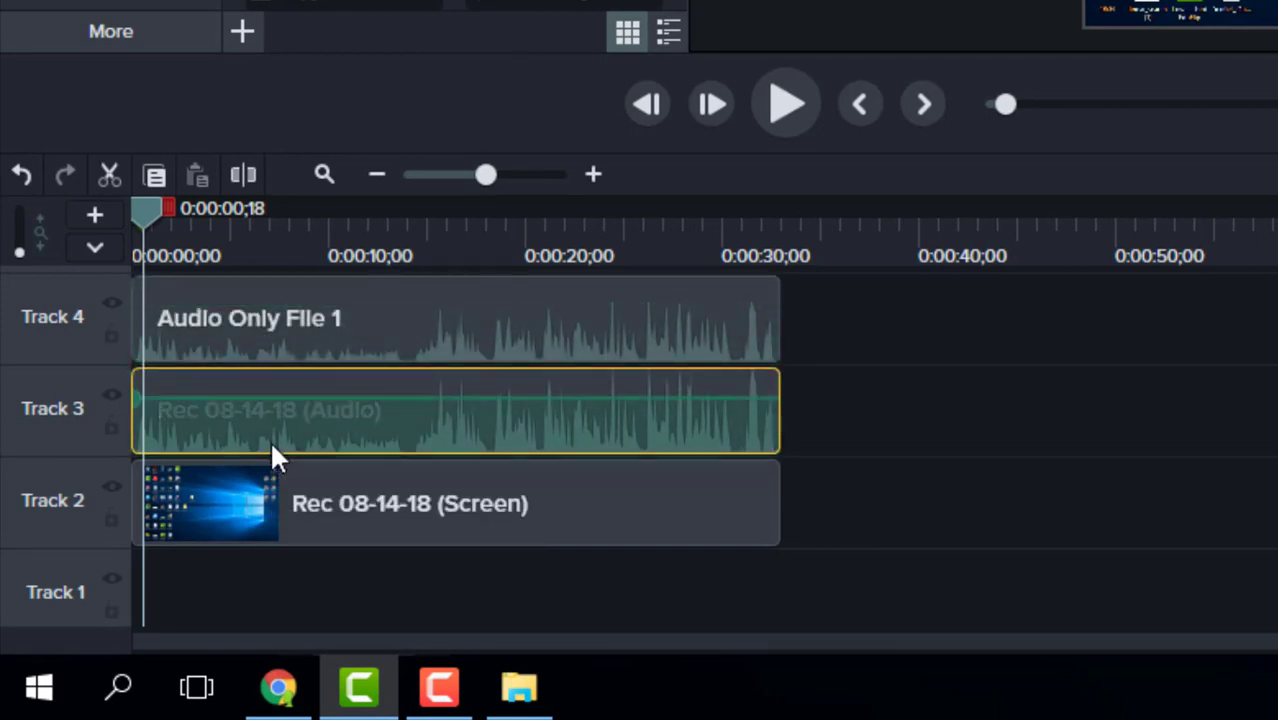
key("Delete")
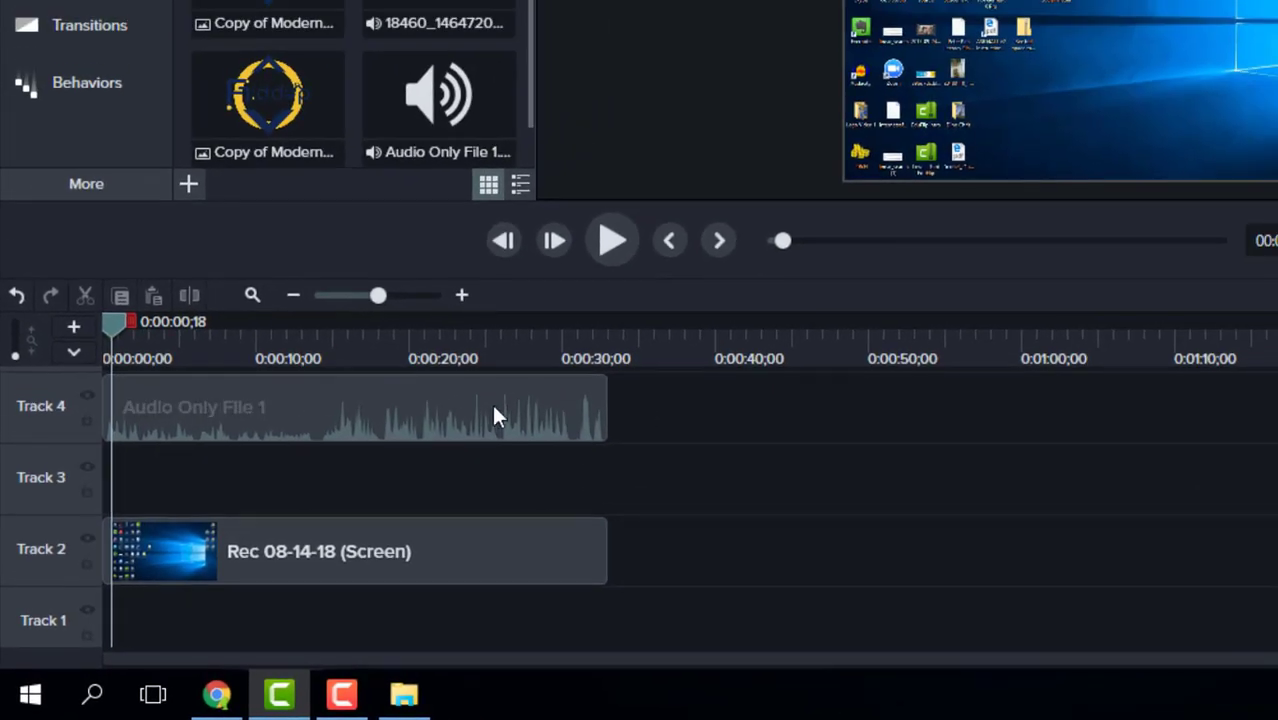
- Group the screen recording clip and Audio Only File 1 into Group 1
left_click(490, 410)
left_click(442, 566)
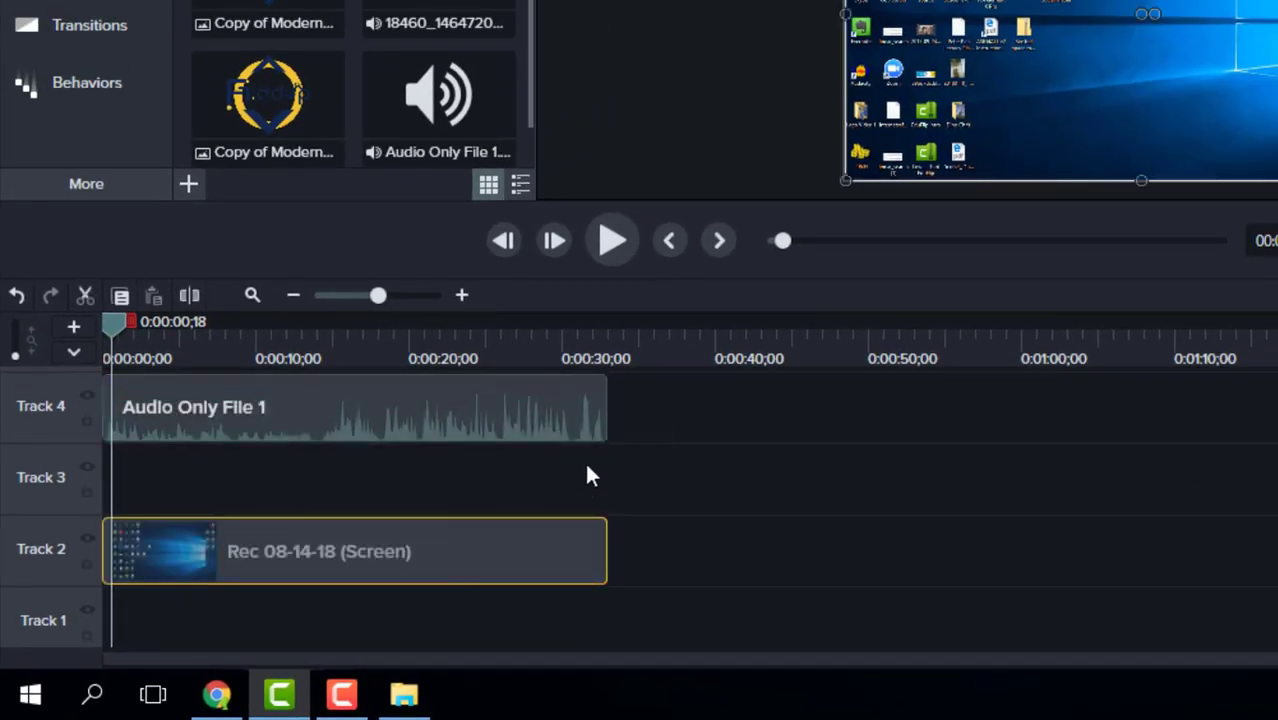
left_click_drag(665, 378, 470, 588)
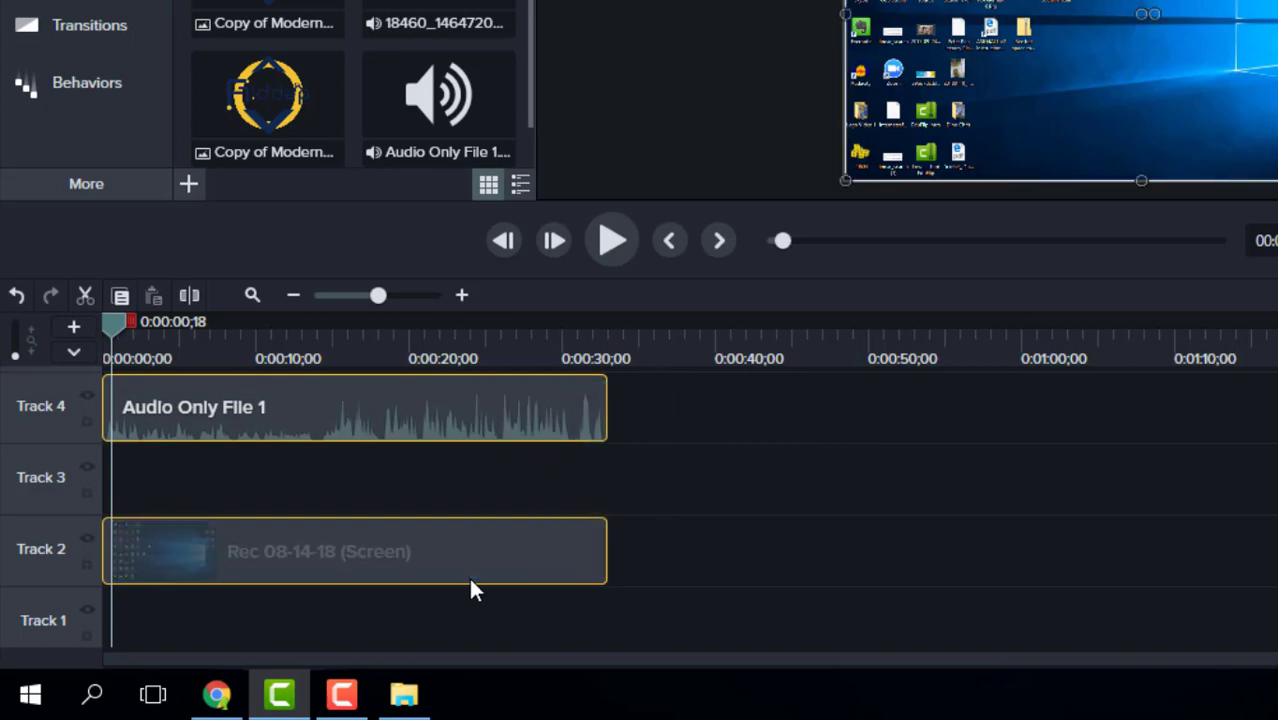
right_click(392, 551)
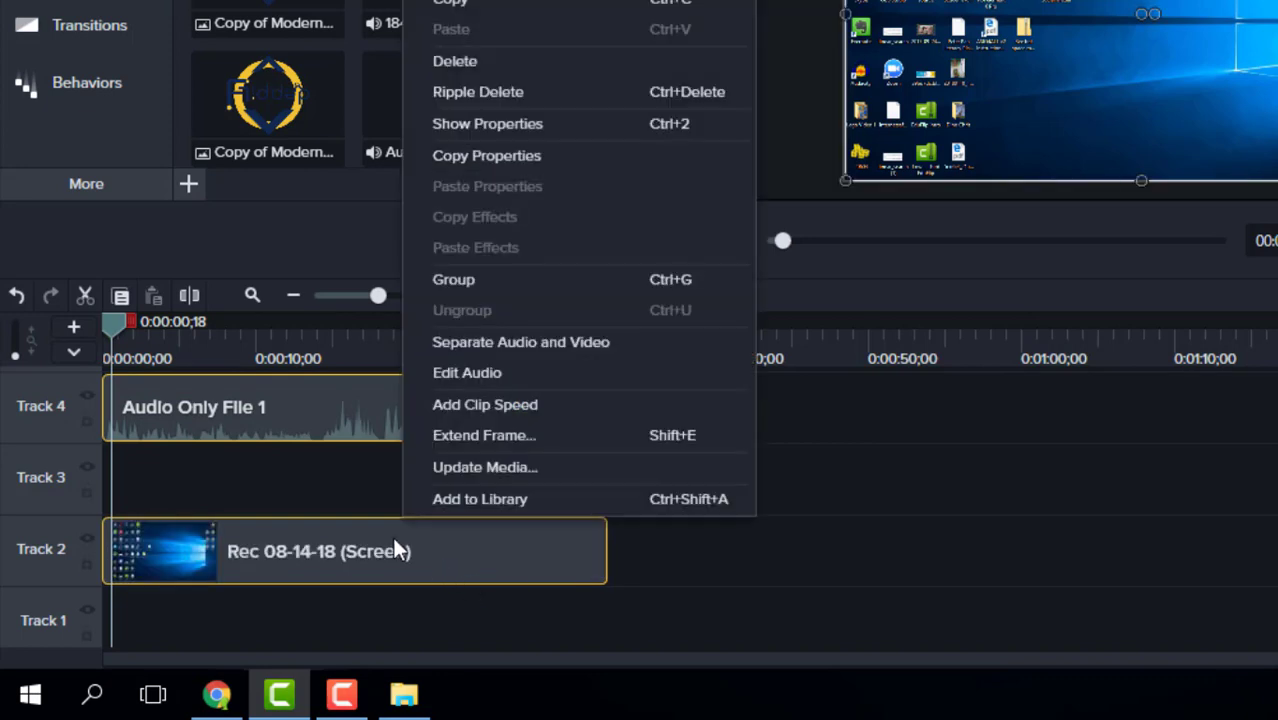
left_click(513, 281)
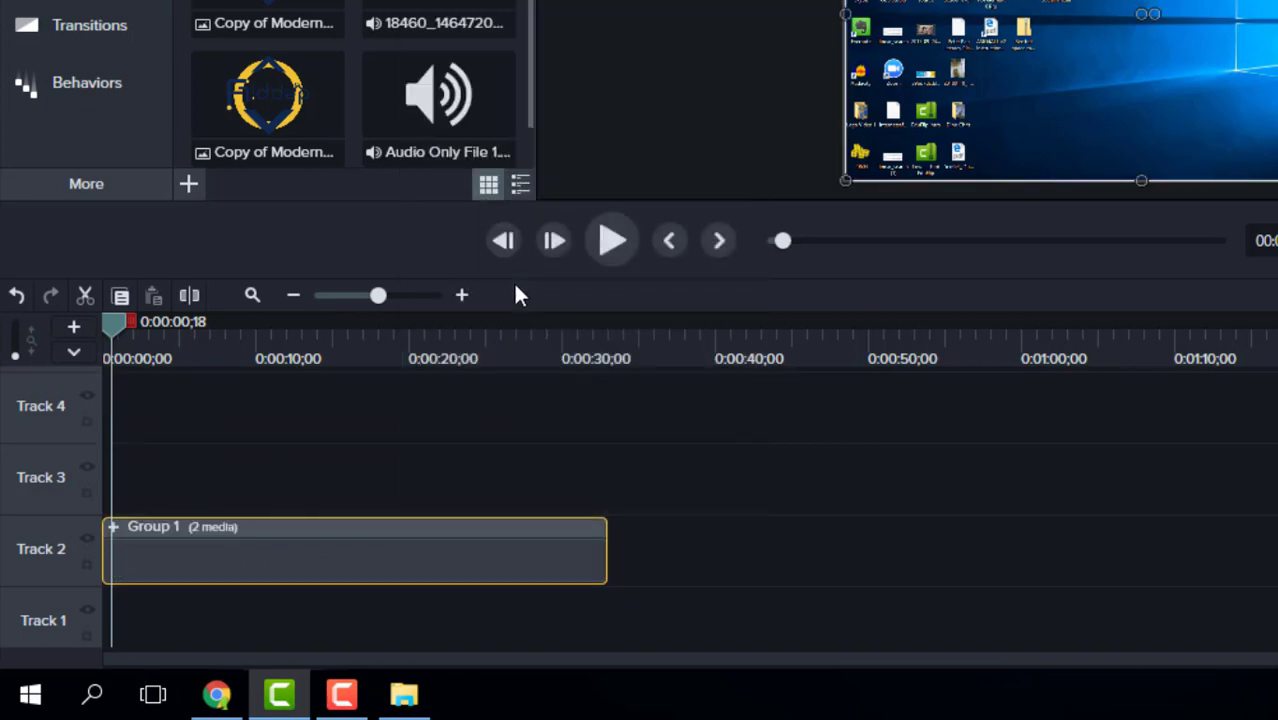
- Slide Group 1 along Track 2 to about 0:16 and deselect it
left_click_drag(190, 575, 418, 591)
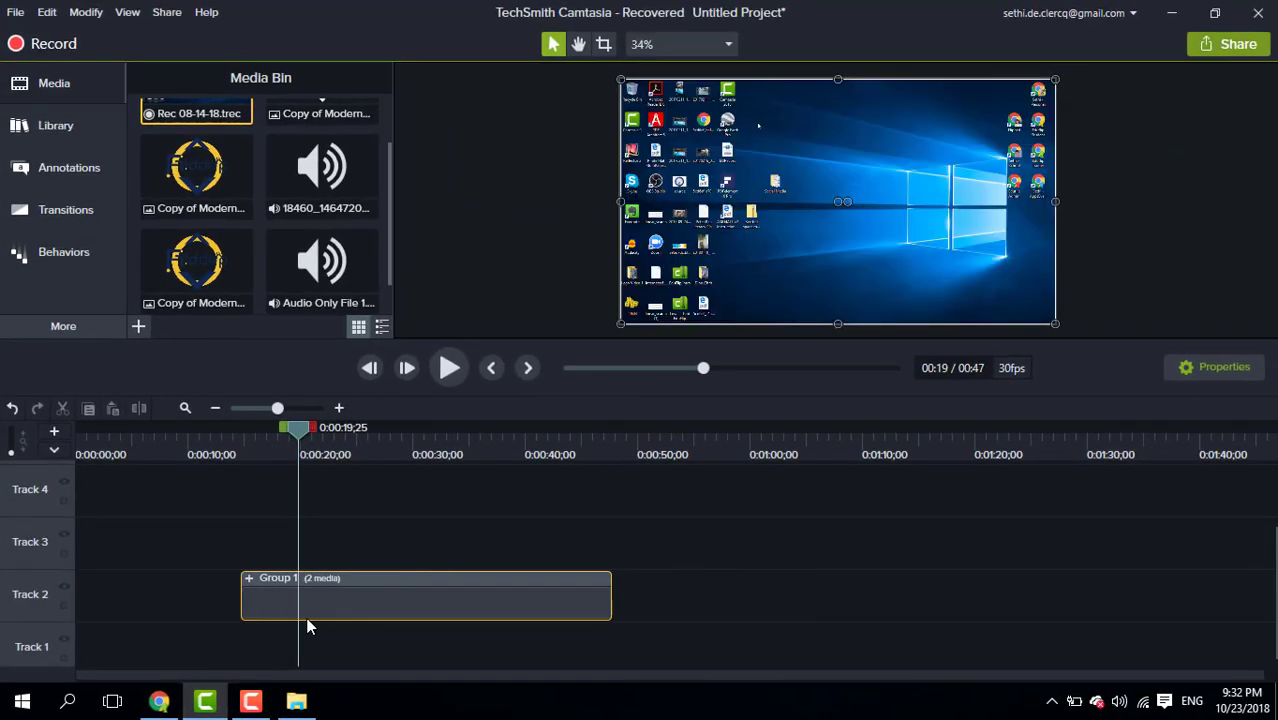
left_click_drag(308, 626, 331, 614)
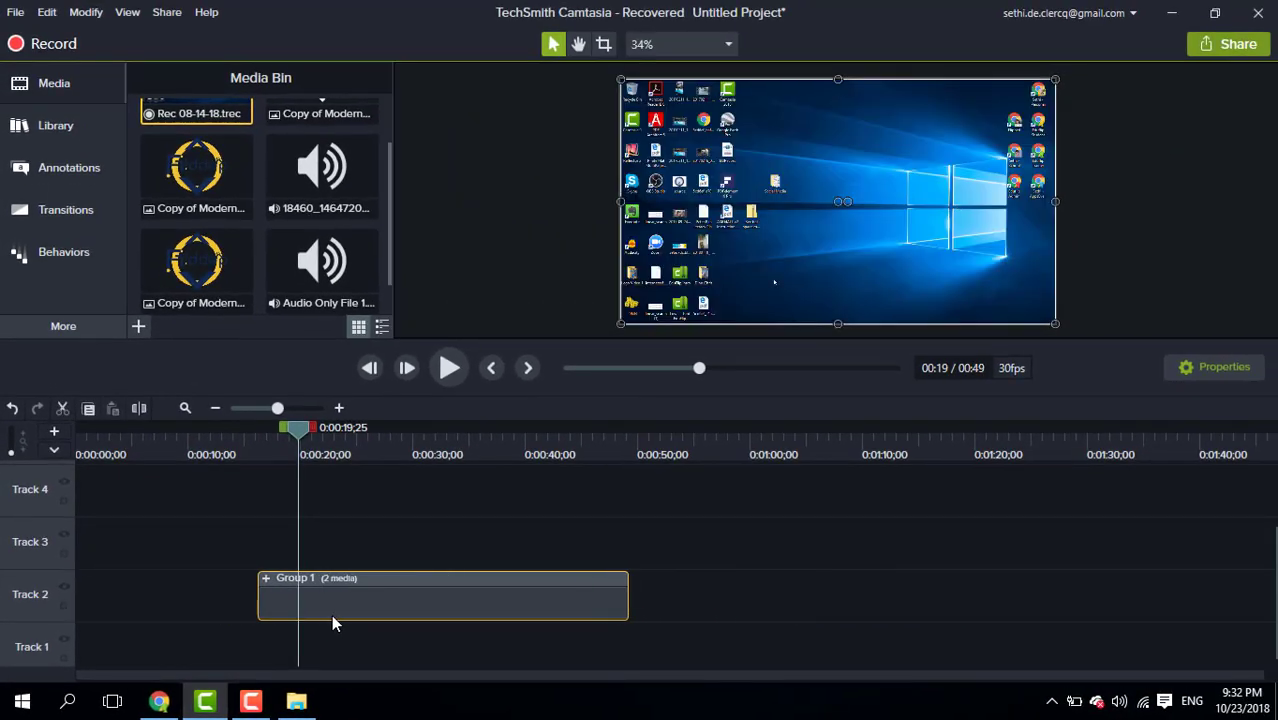
left_click(250, 539)
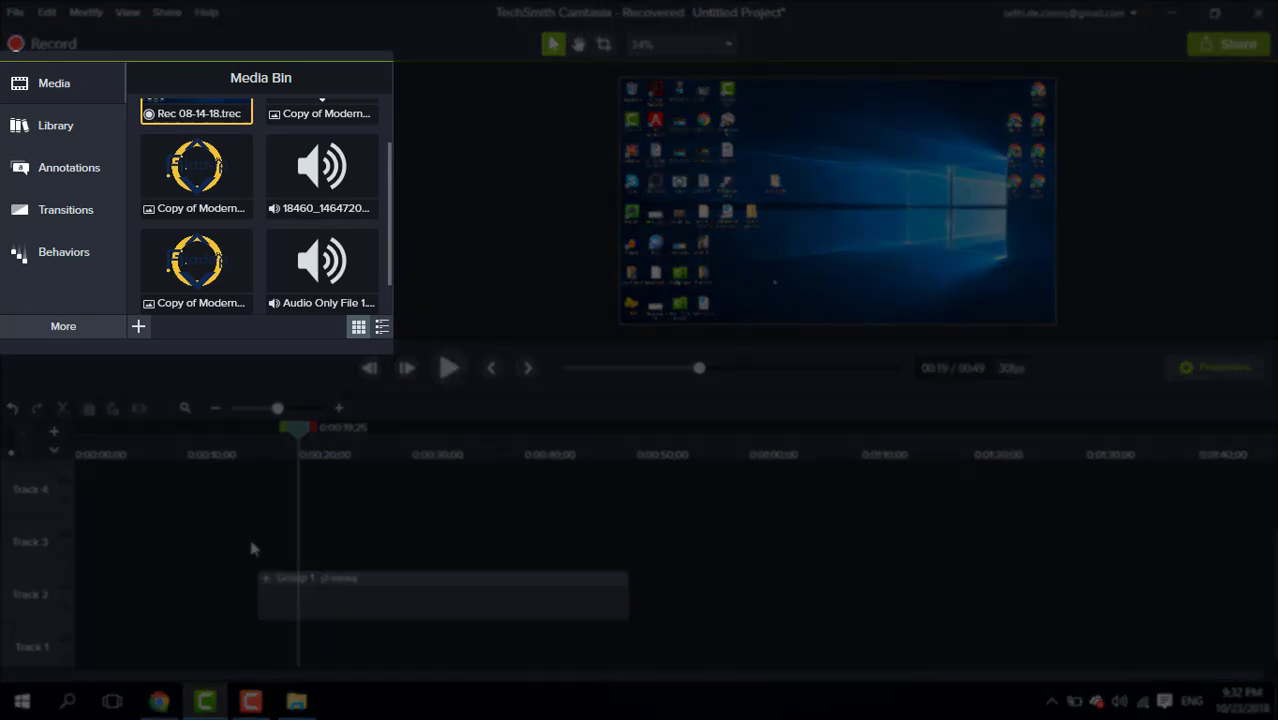
- Switch the Library panel to Library2 (1) and scroll to its intro templates
left_click(76, 129)
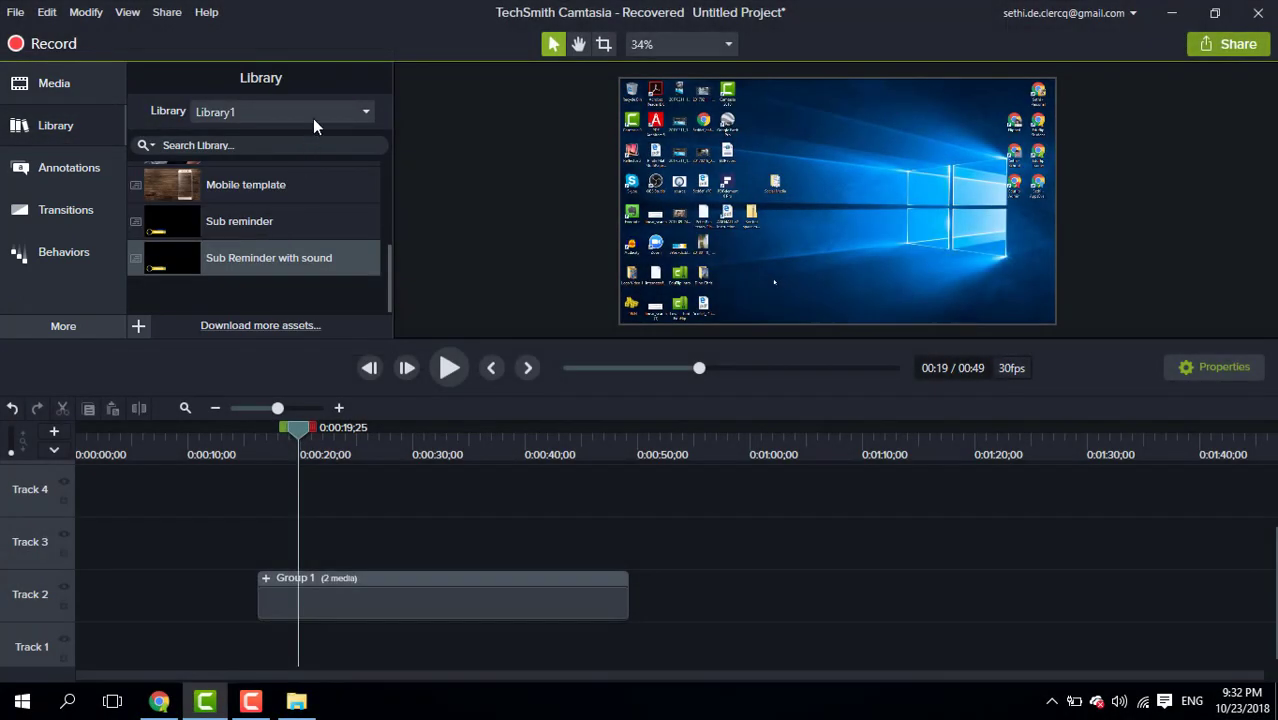
left_click(318, 107)
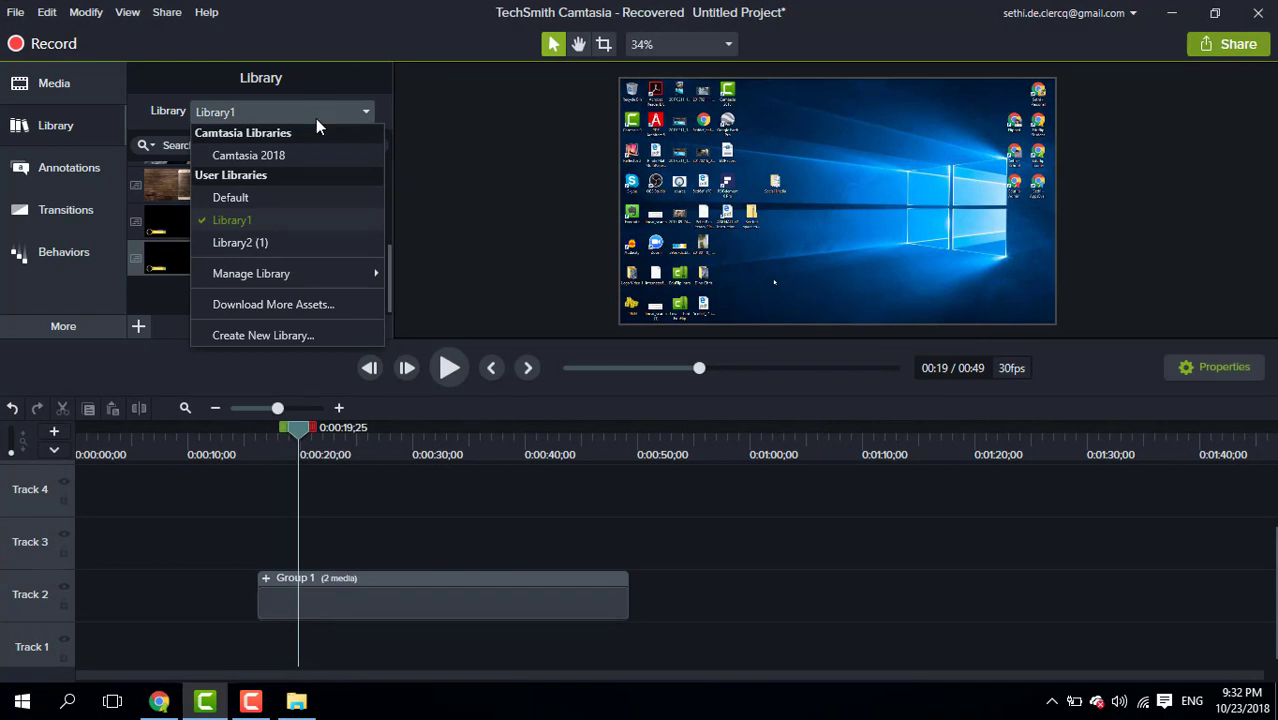
left_click(273, 243)
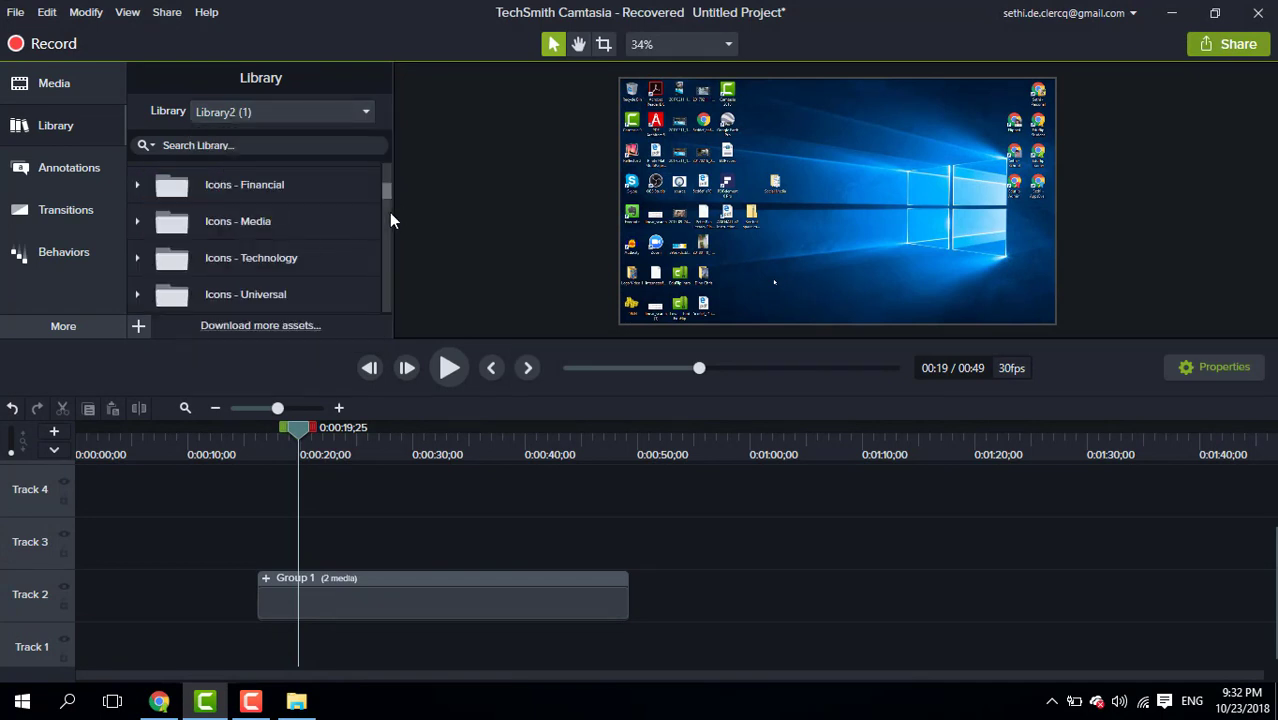
scroll(389, 212, "down", 1)
left_click_drag(389, 212, 389, 252)
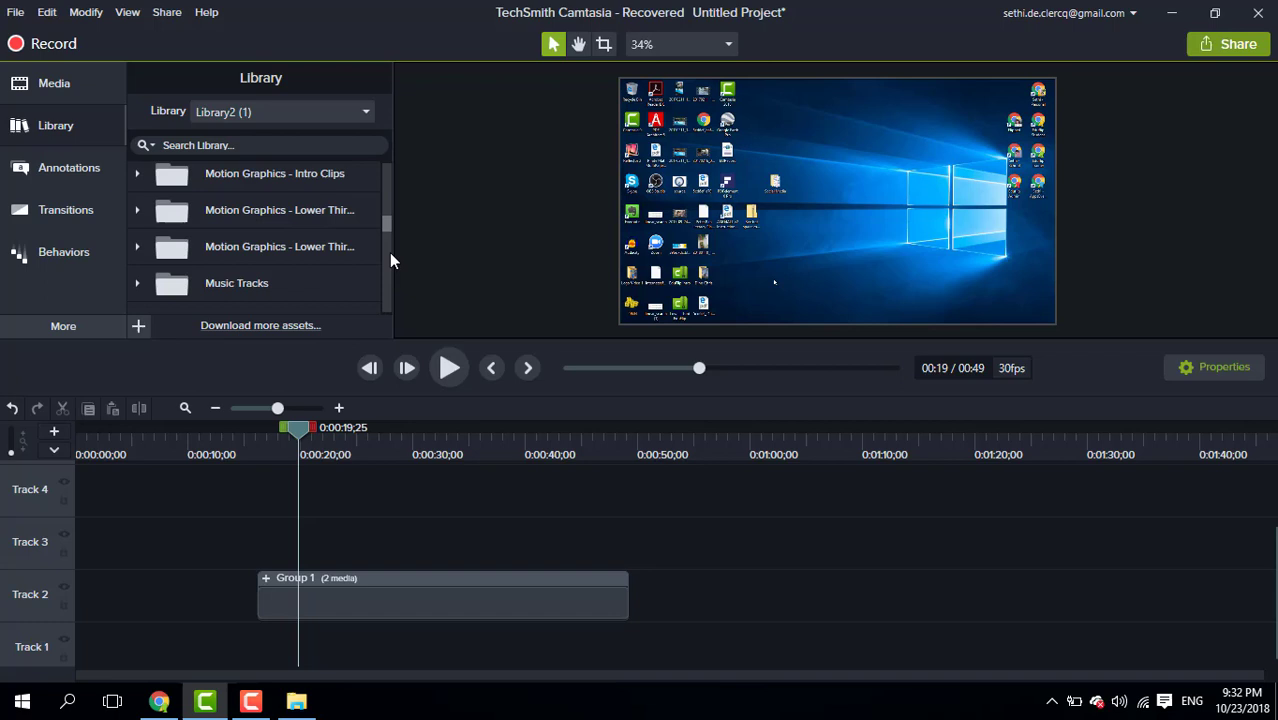
- Place Beginning of Video Flipped at the start of Track 3 and preview it from 0:00
left_click_drag(295, 239, 109, 558)
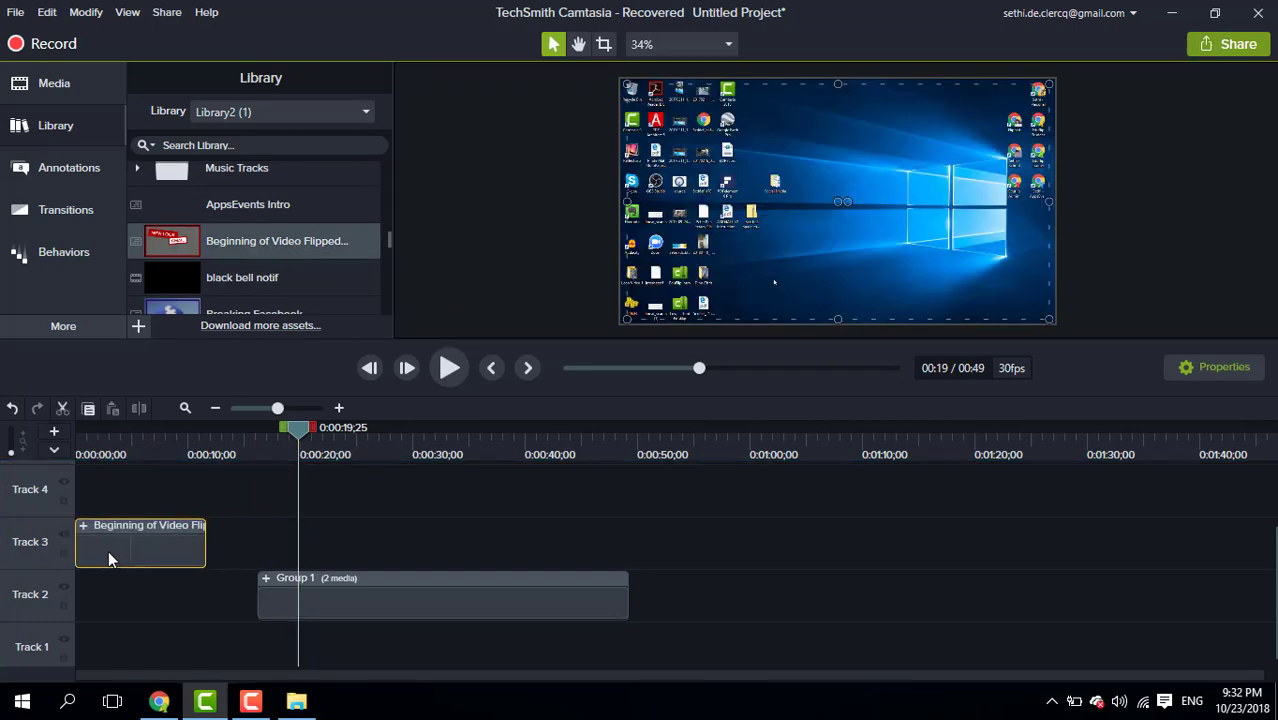
left_click(79, 443)
key("space")
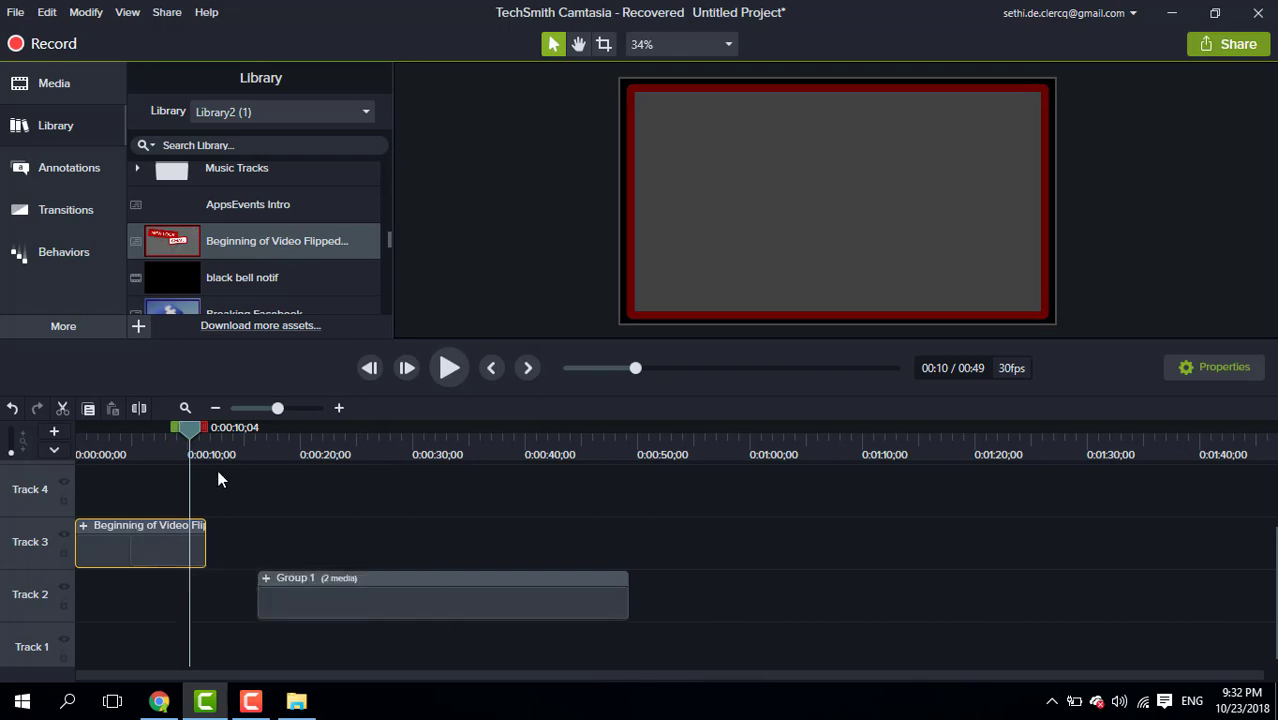
- Move Group 1 to start at 0:10 and preview the intro-to-recording transition
mouse_move(190, 424)
left_mouse_down()
mouse_move(174, 428)
mouse_move(192, 432)
left_mouse_up()
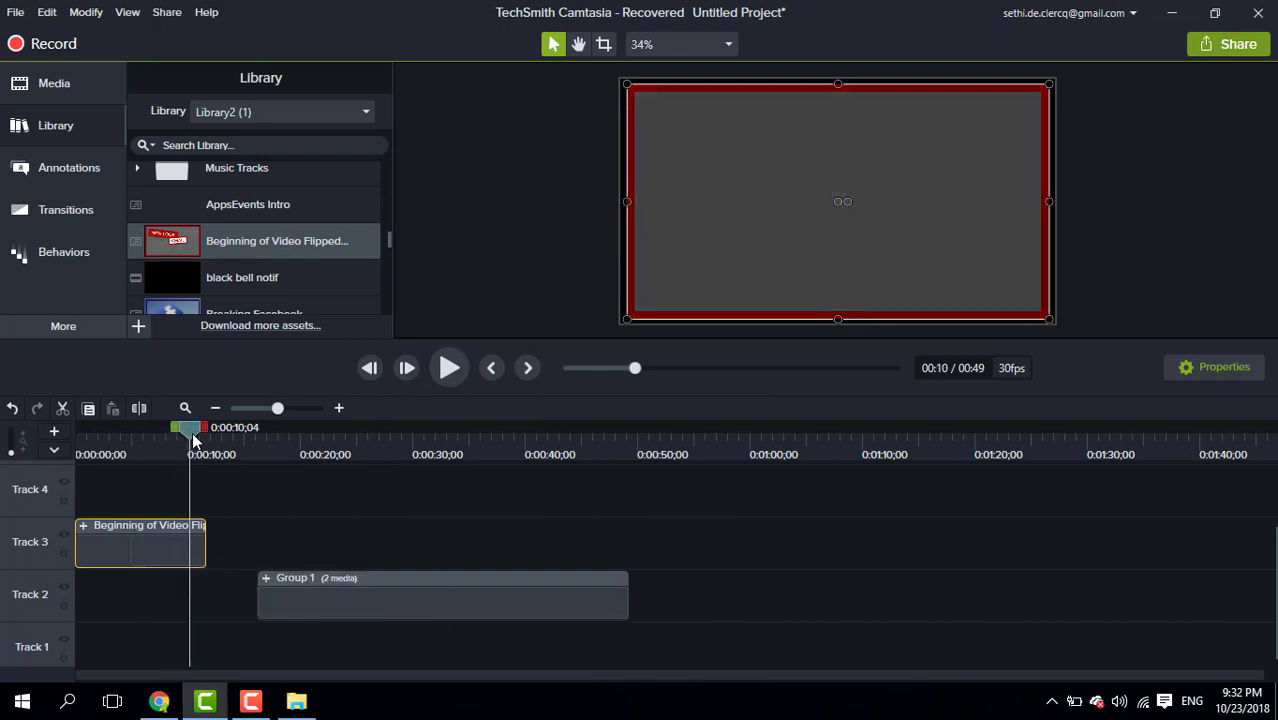
left_click_drag(303, 613, 234, 612)
key("space")
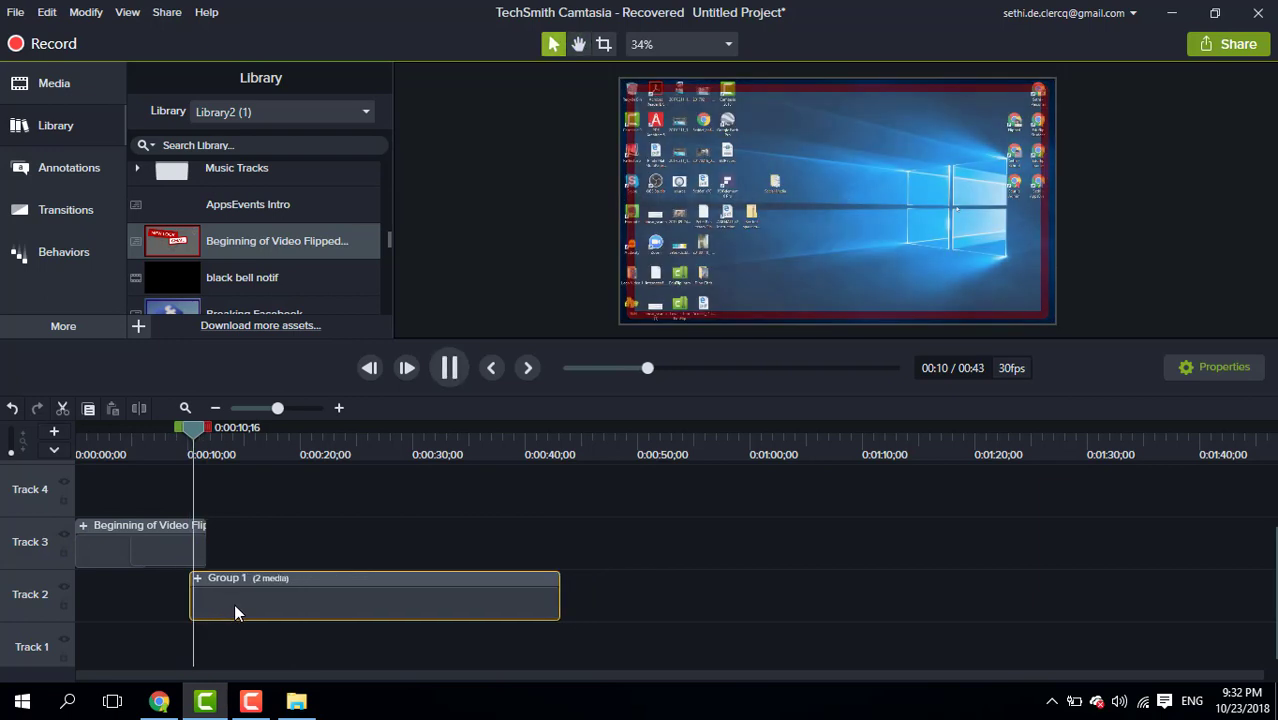
left_click(352, 561)
- Add end screen(1) from Library1 to Track 3 near 0:40 and preview it
left_click(317, 115)
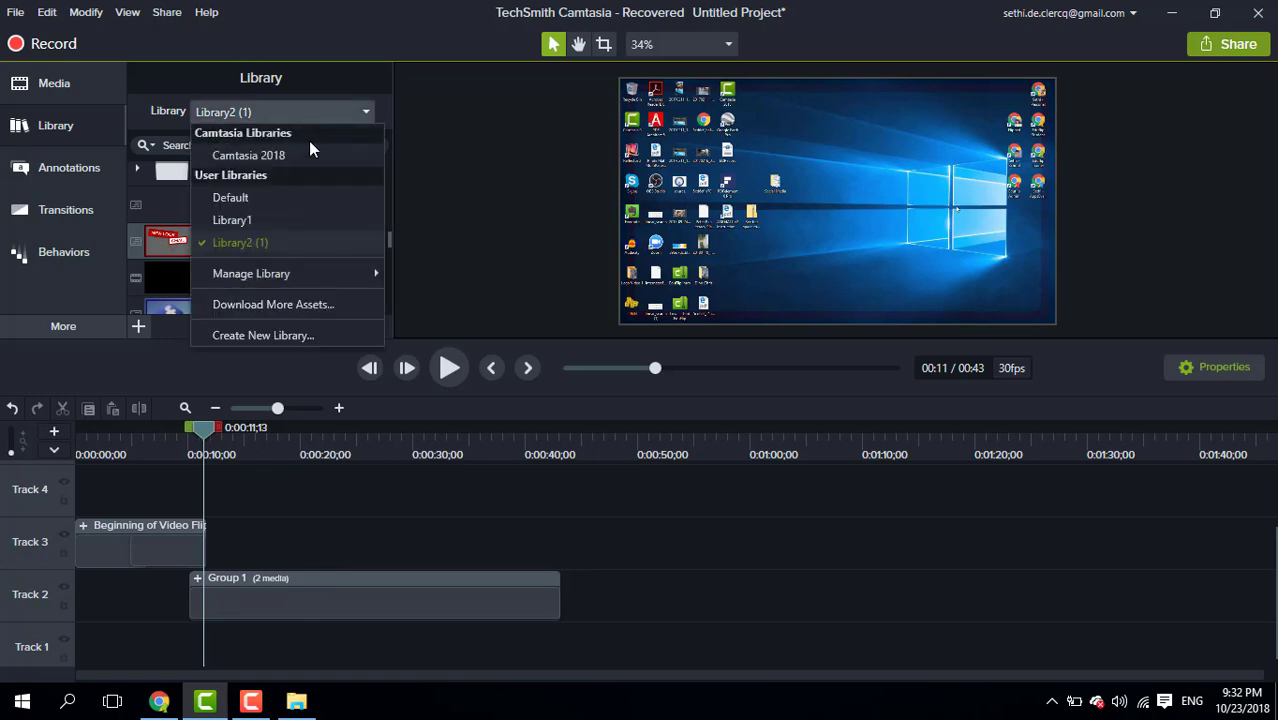
left_click(288, 224)
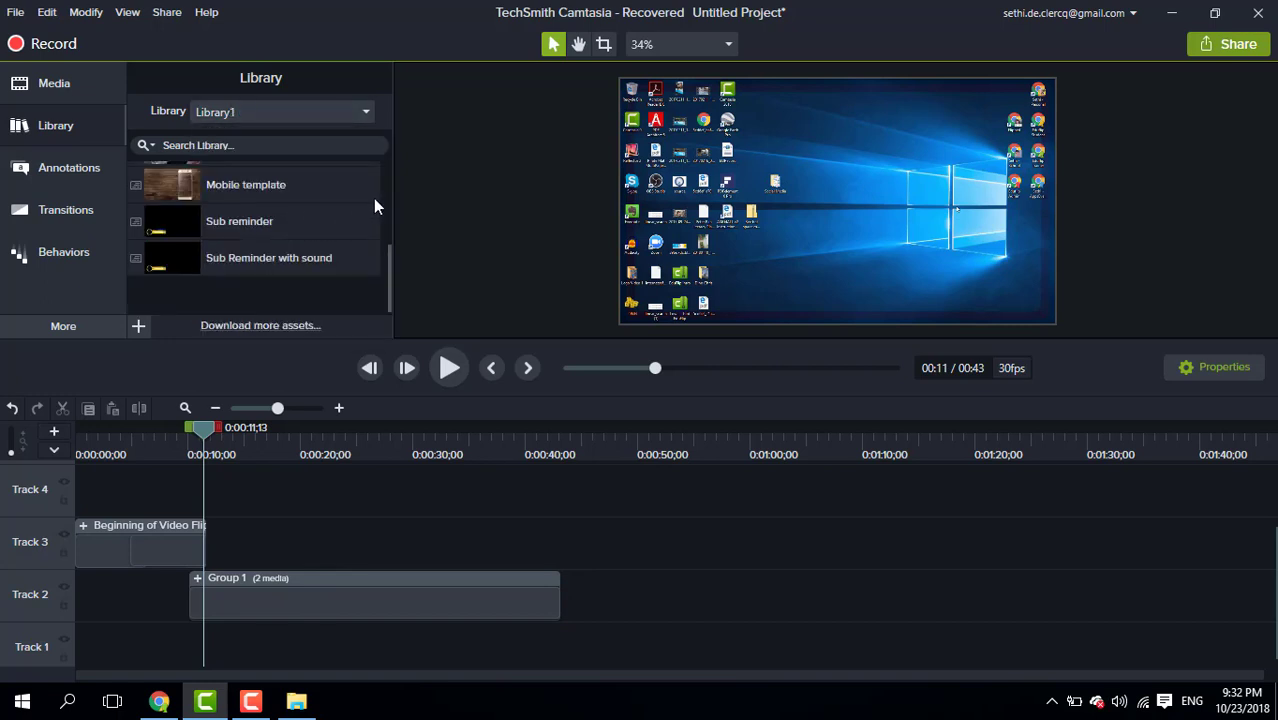
scroll(388, 192, "up", 2)
left_click_drag(260, 238, 548, 555)
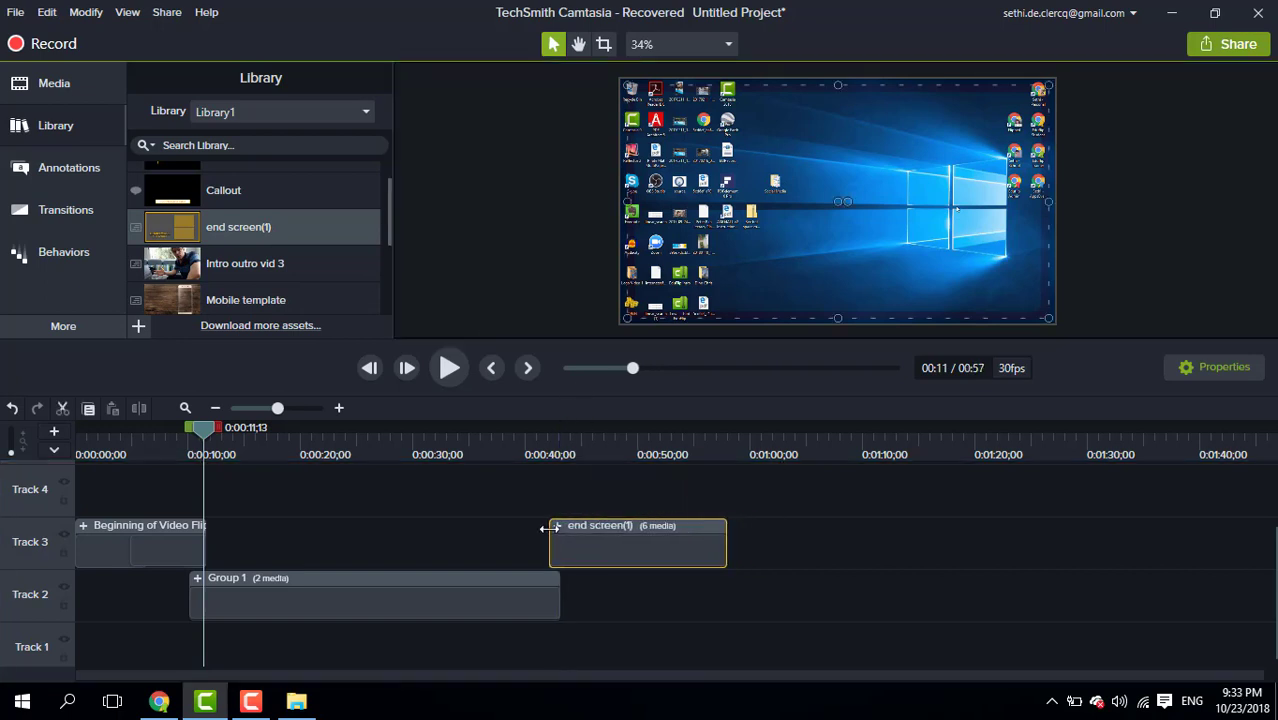
left_click(547, 452)
key("space")
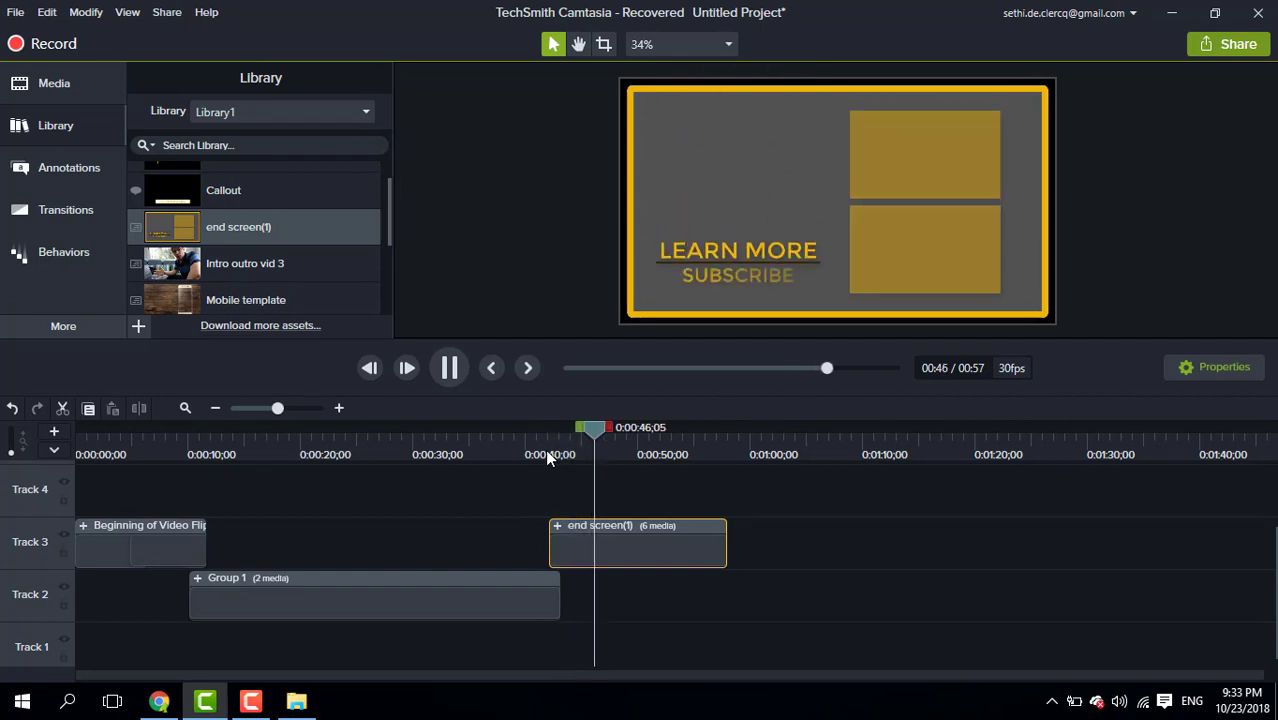
key("space")
- Shift end screen(1) slightly earlier and replay its LEARN MORE transition from about 0:40
left_click_drag(579, 555, 564, 554)
left_click(525, 452)
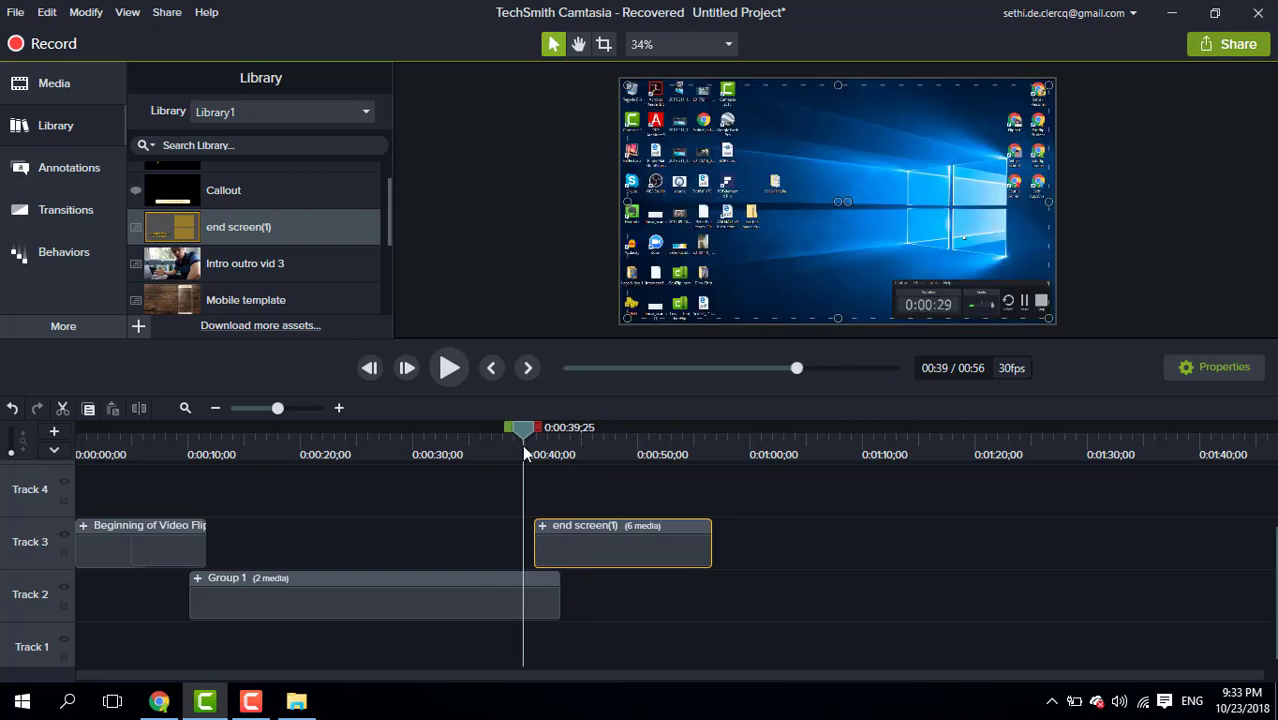
key("space")
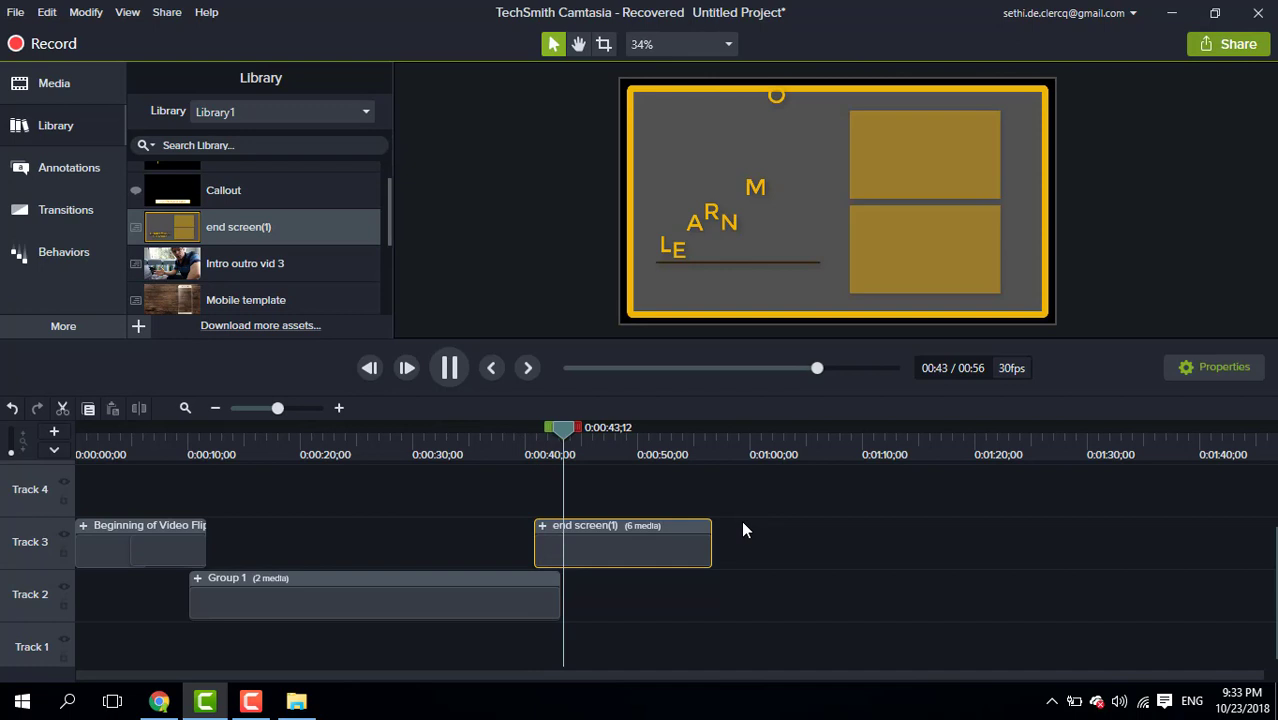
key("space")
left_click(503, 544)
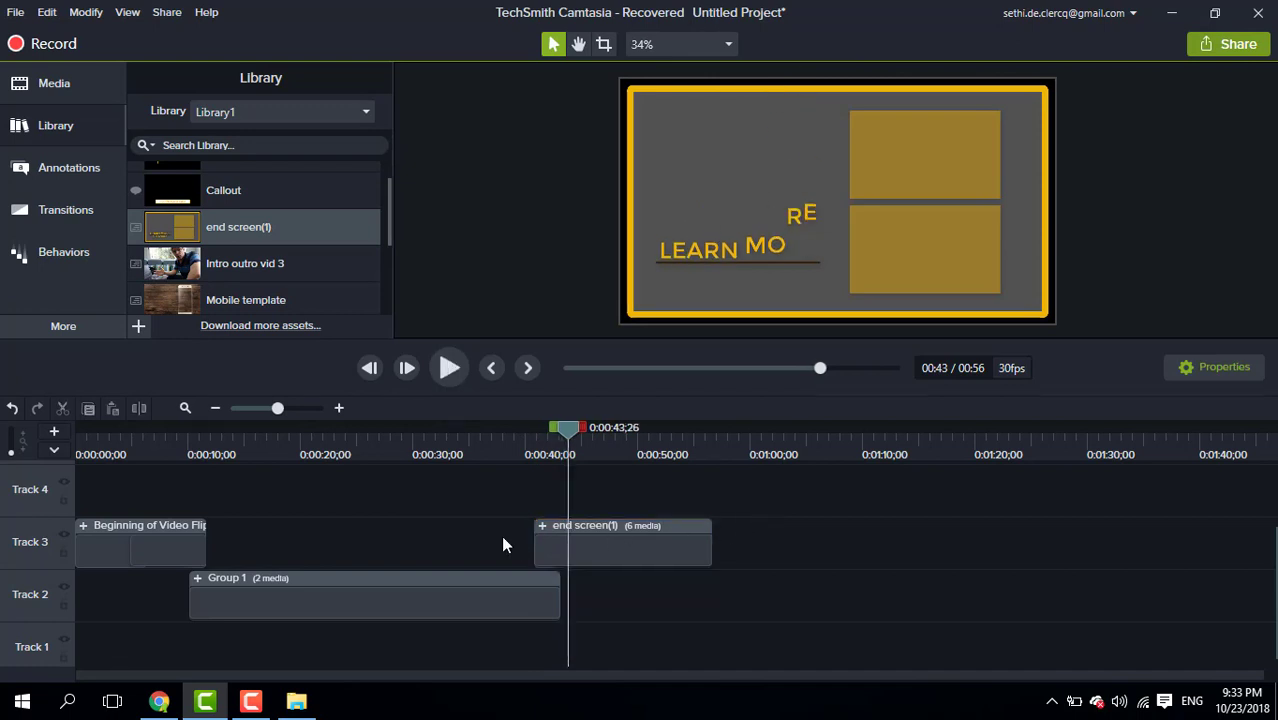
- Drop Sub Reminder with sound on Track 3 at about 0:22 and preview its SUBSCRIBE prompt
scroll(384, 289, "down", 3)
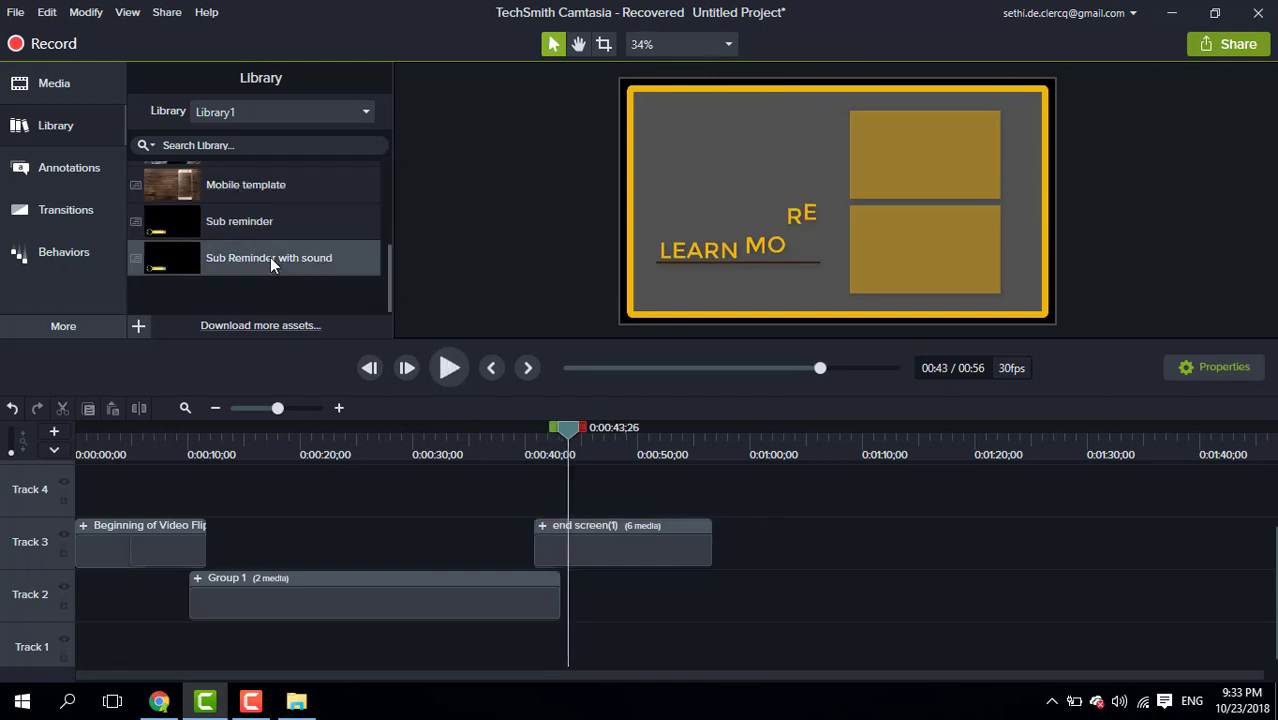
left_click_drag(270, 257, 323, 561)
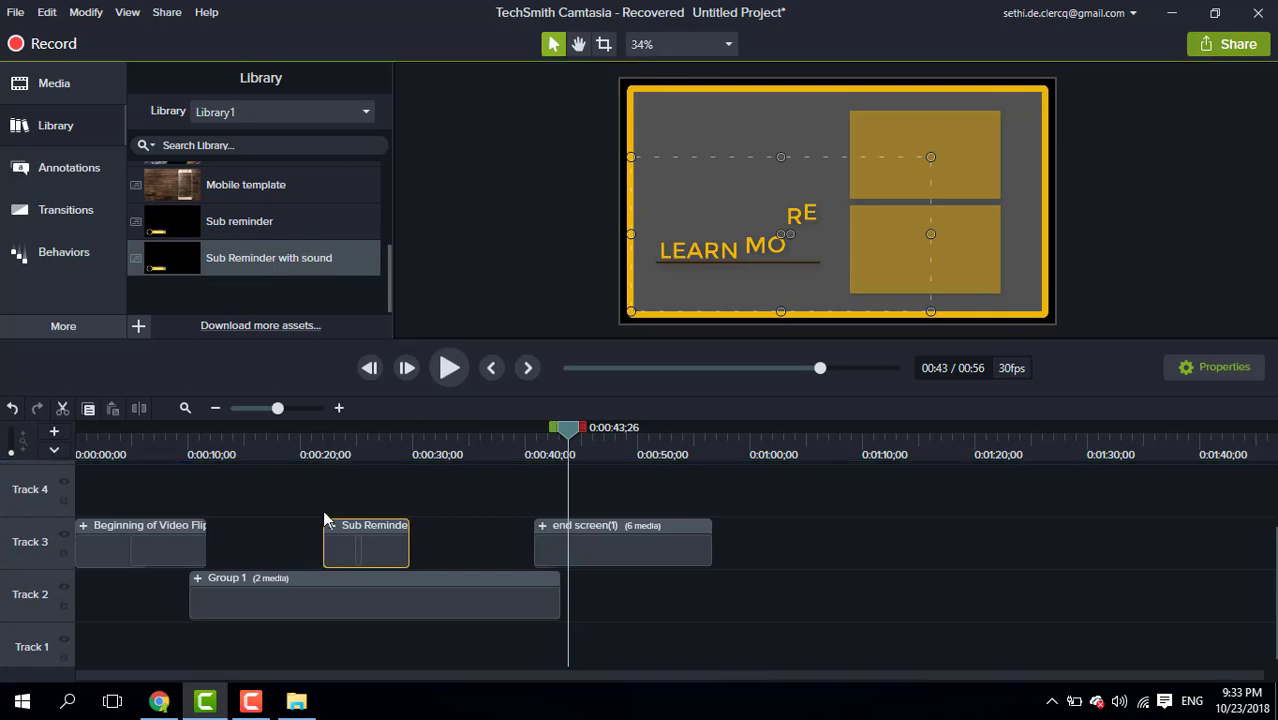
left_click(328, 453)
key("space")
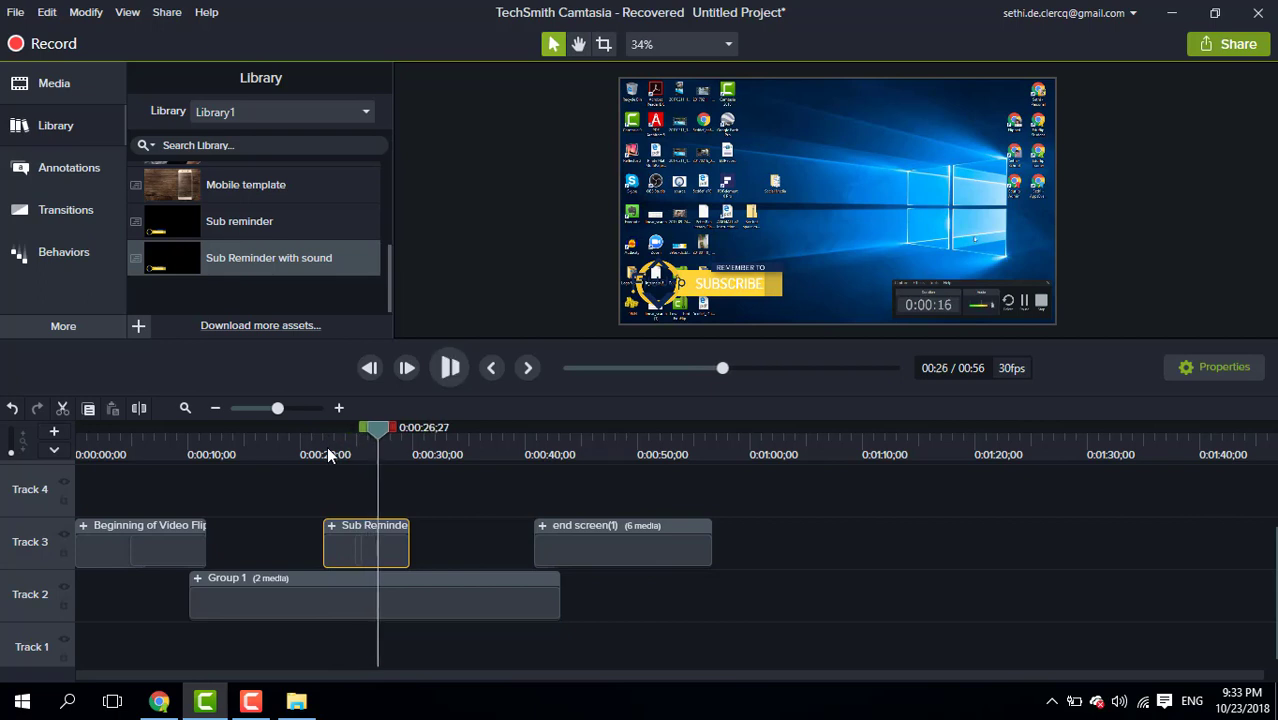
left_click(277, 545)
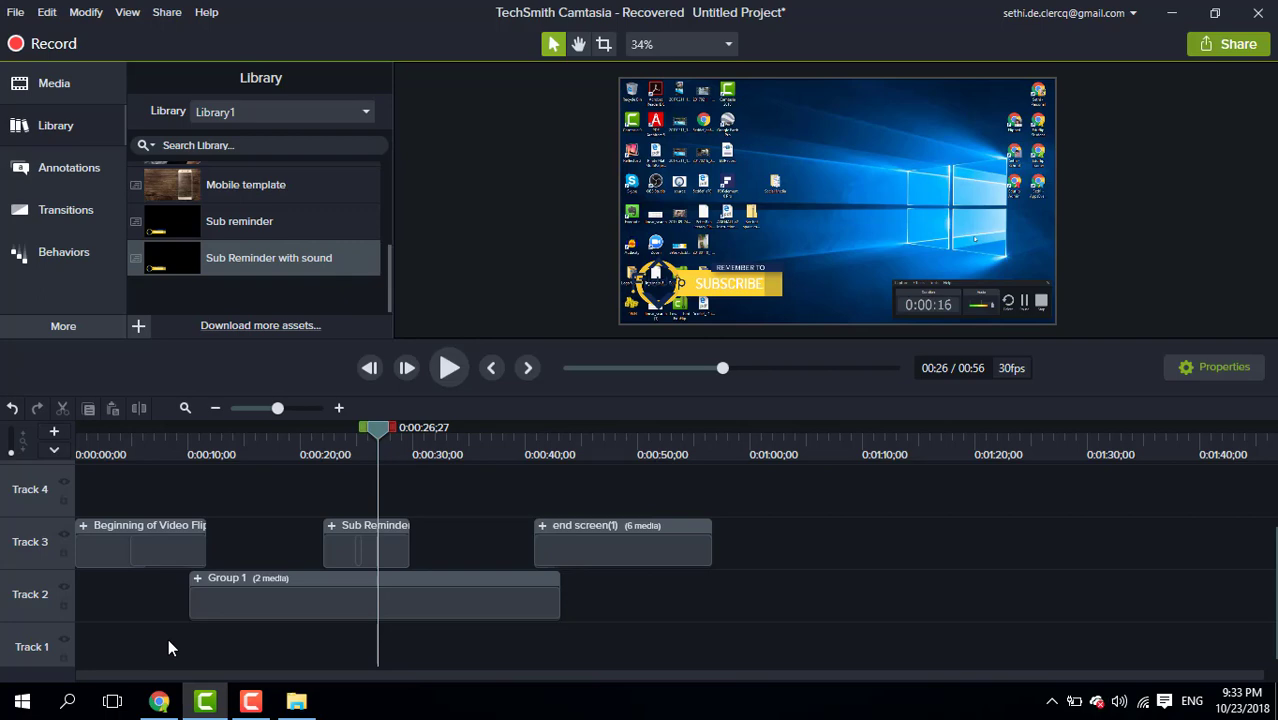
- In Chrome, search Pixabay for 'typing' with the media type set to Videos
left_click(159, 701)
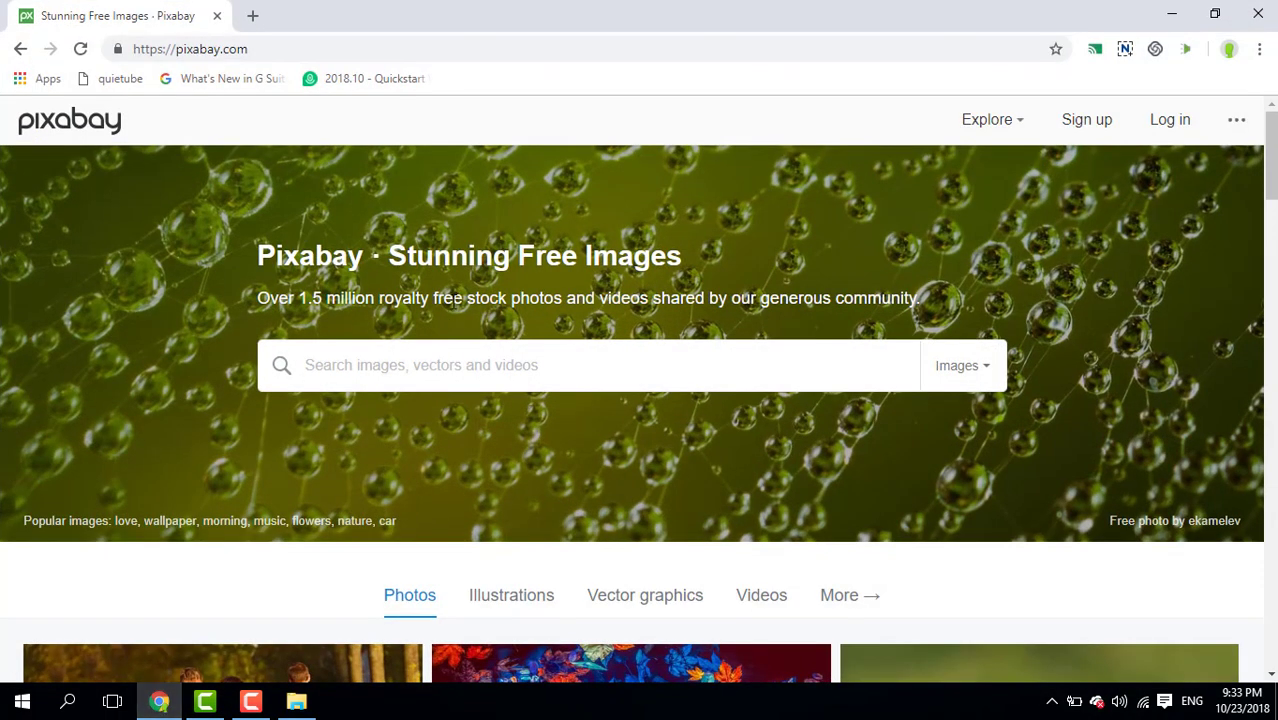
type("typ")
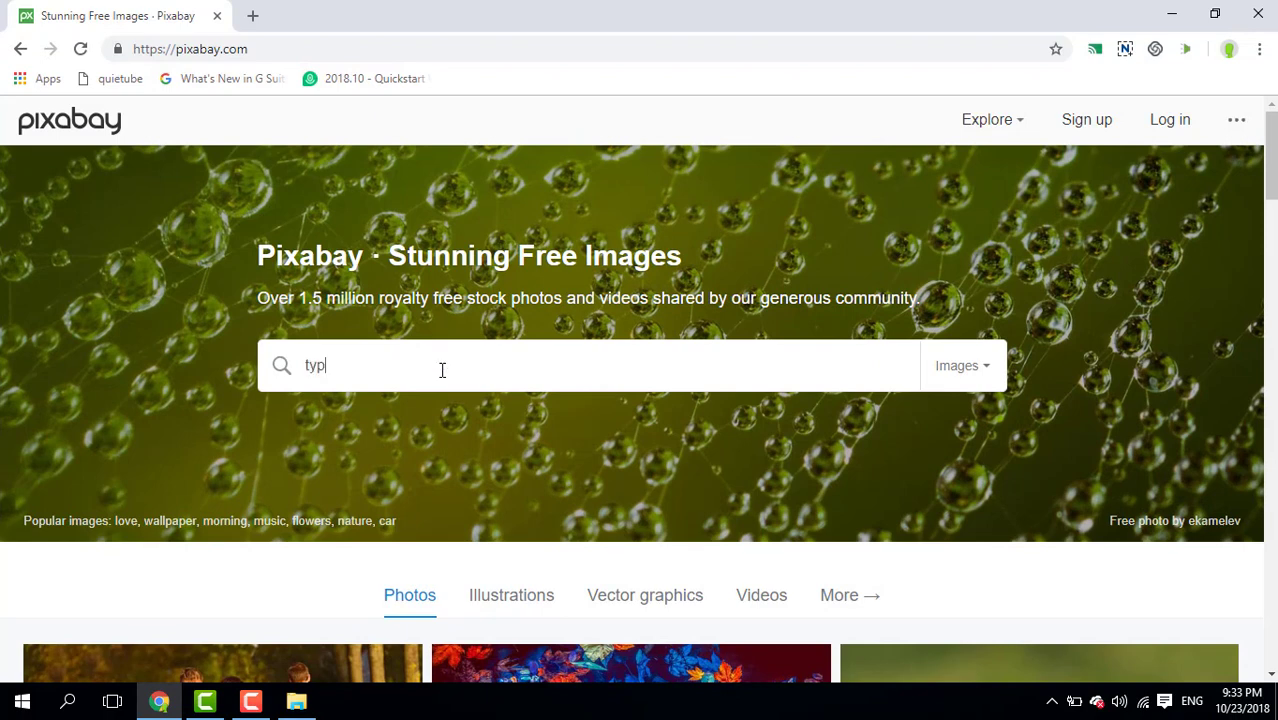
type("ing")
left_click(970, 368)
left_click(898, 515)
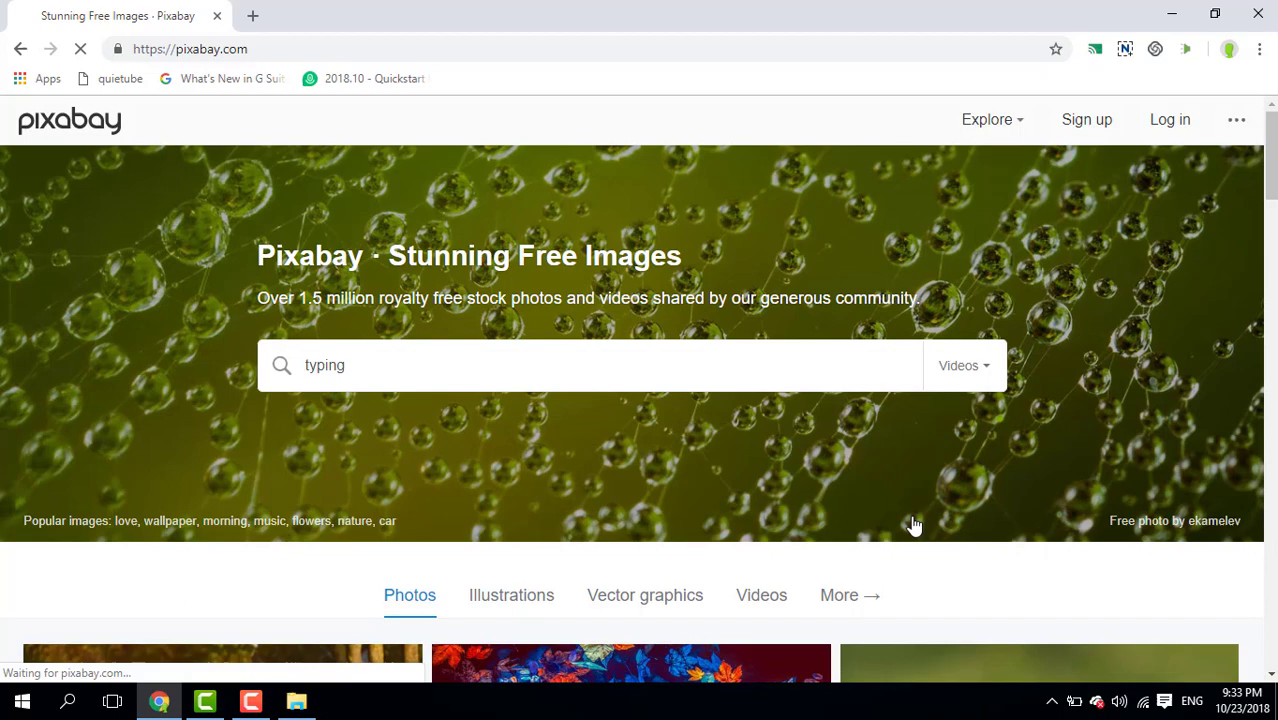
- Download the Keyboard Typing Writing clip as a 1920×1080 MP4
scroll(913, 524, "down", 2)
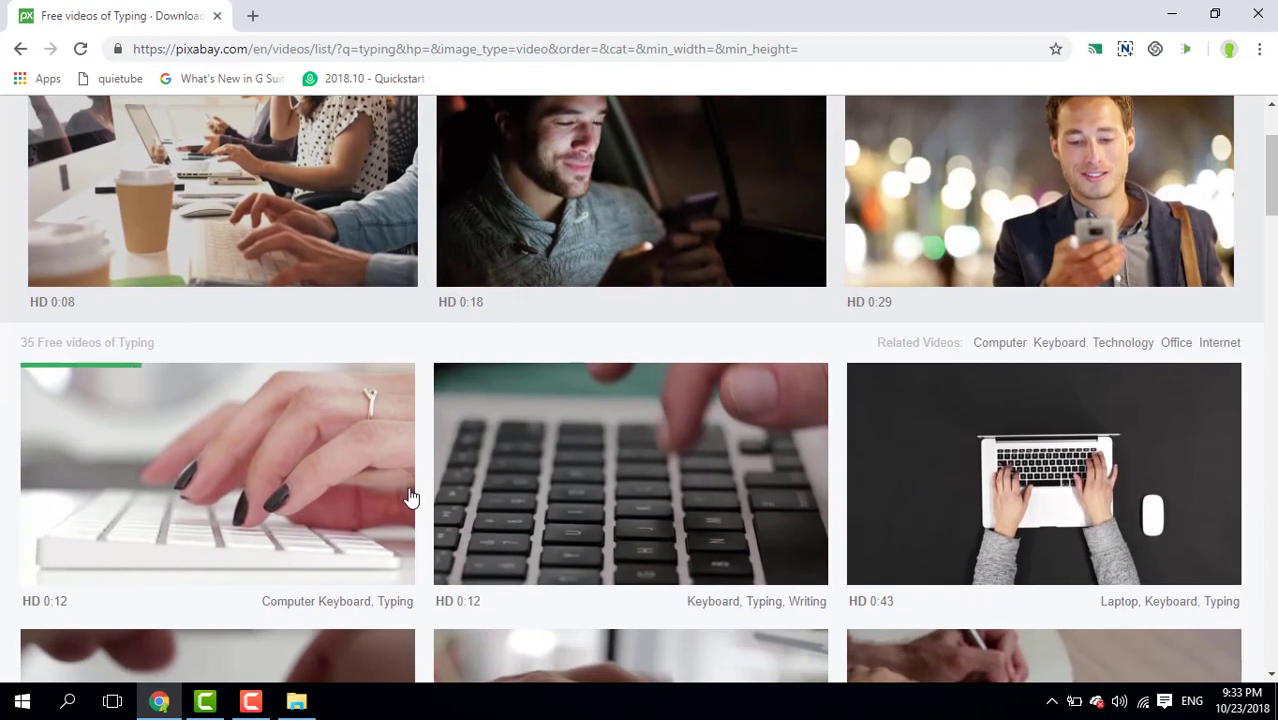
left_click(719, 510)
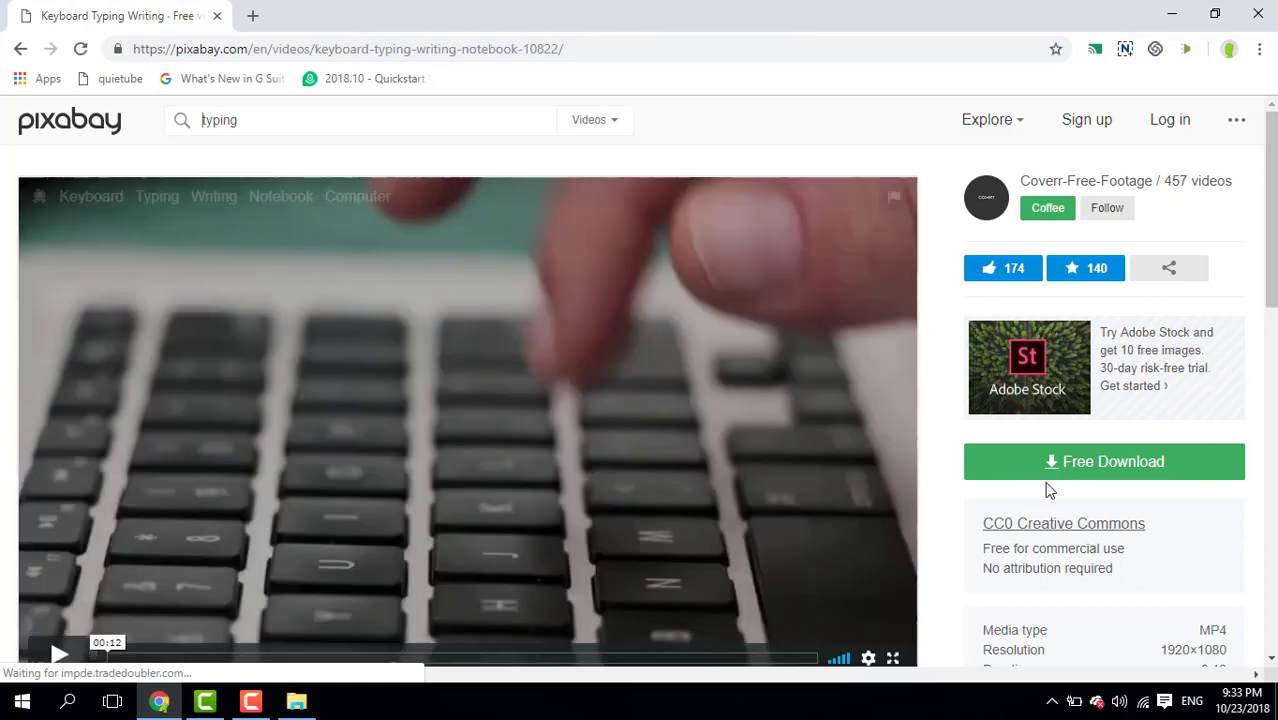
left_click(1105, 465)
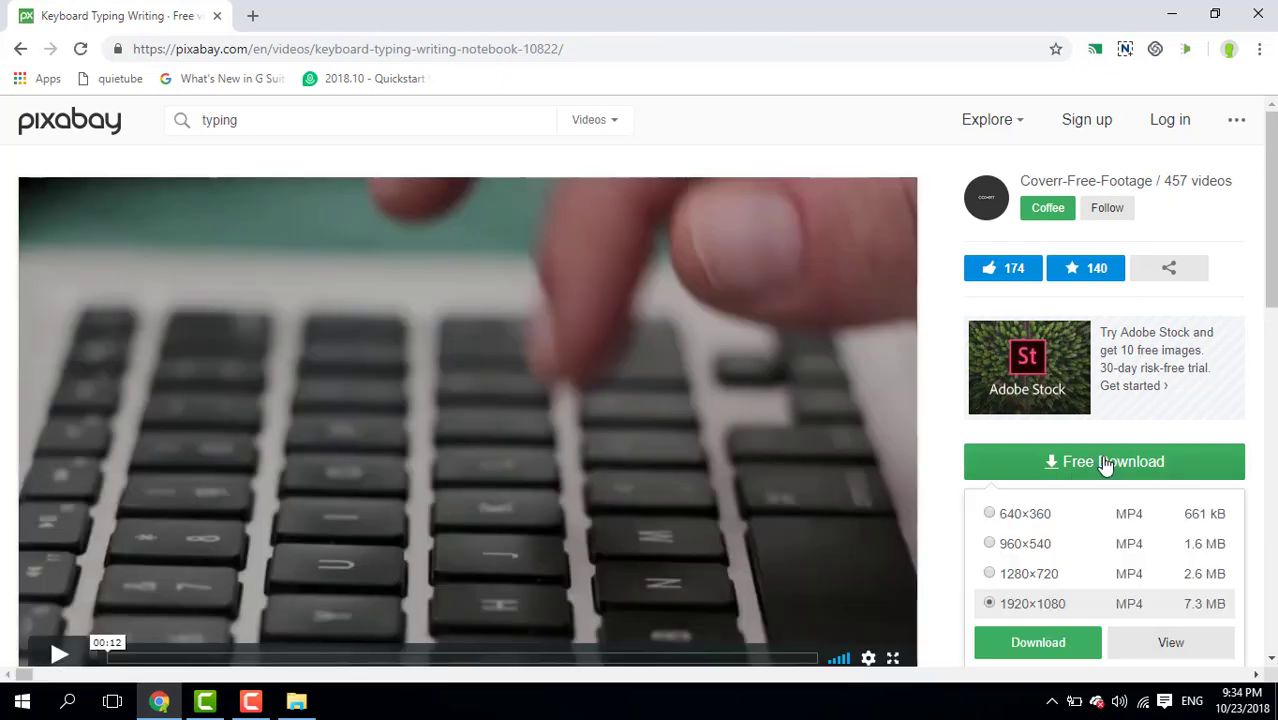
left_click(1058, 646)
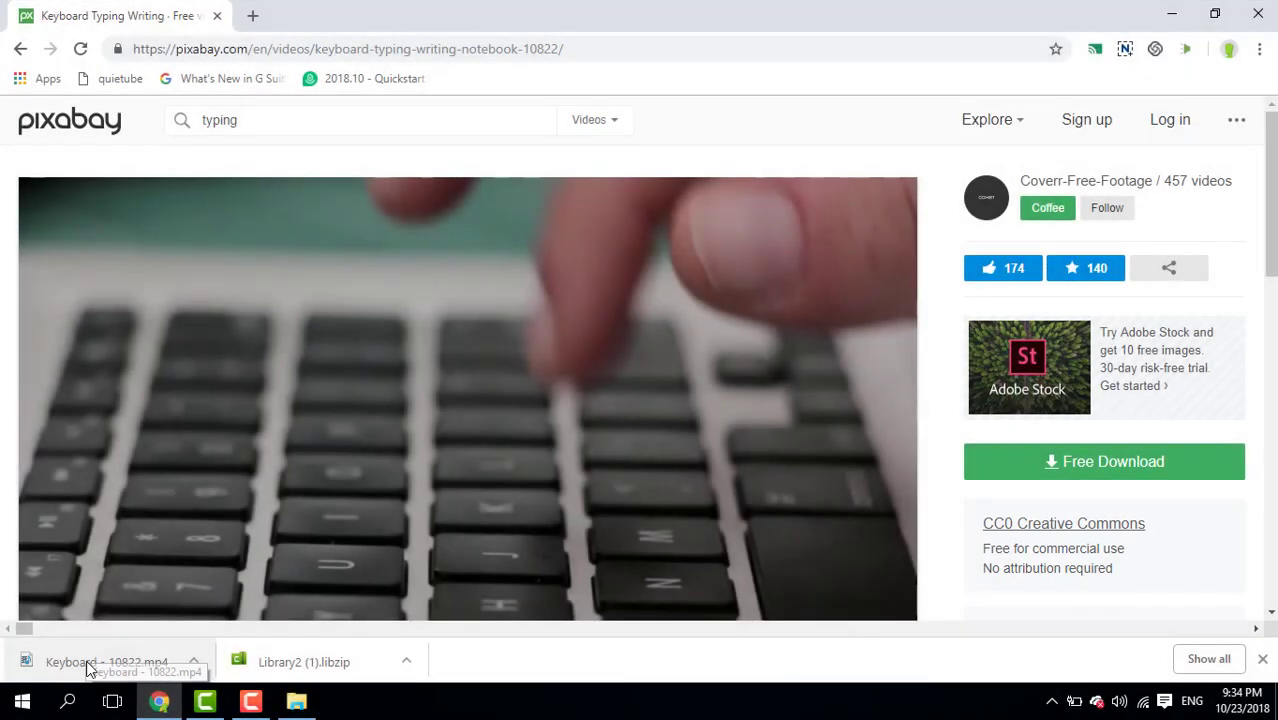
- Add the Keyboard - 10822 clip to Track 1 starting at 0:00
left_click_drag(86, 660, 143, 651)
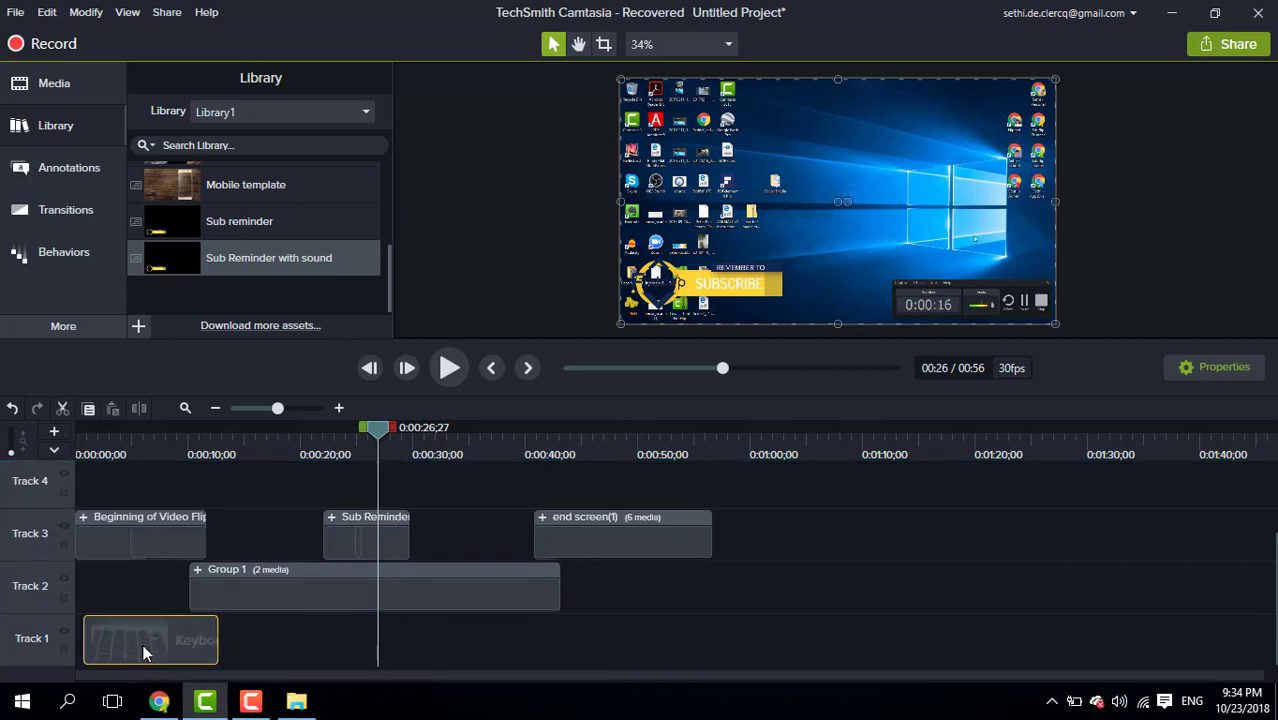
left_click(86, 452)
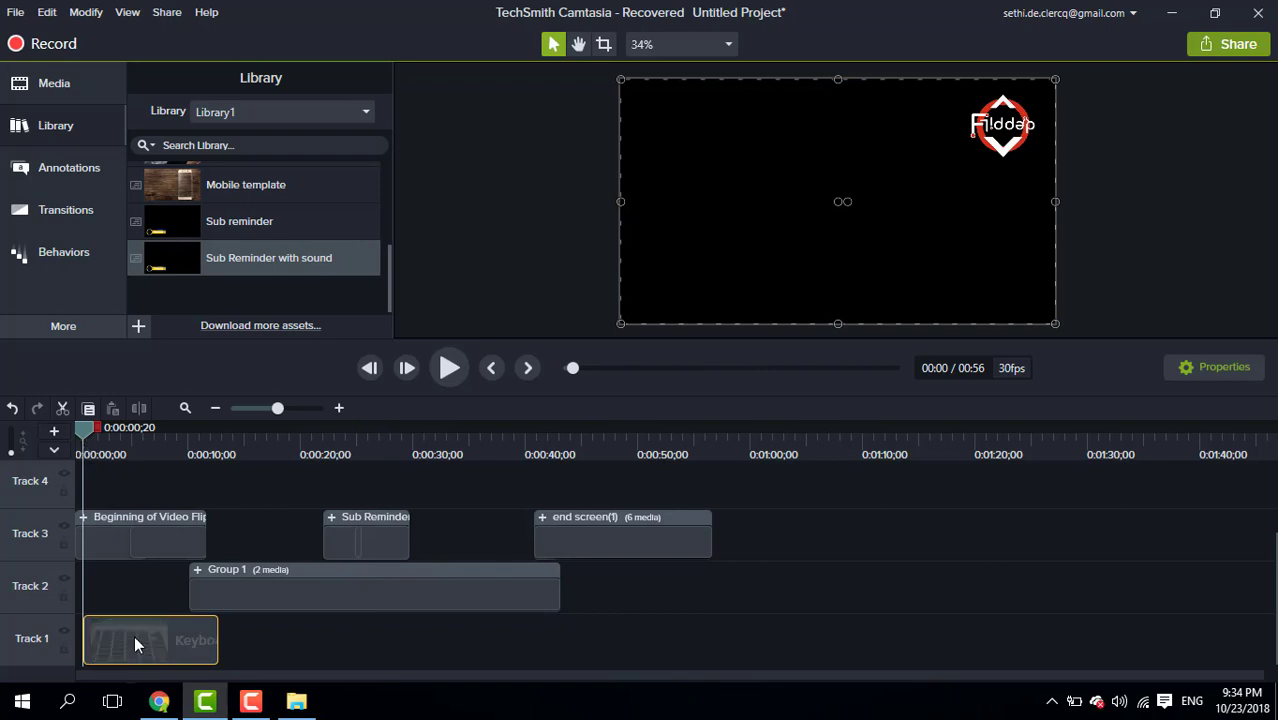
left_click_drag(135, 638, 117, 638)
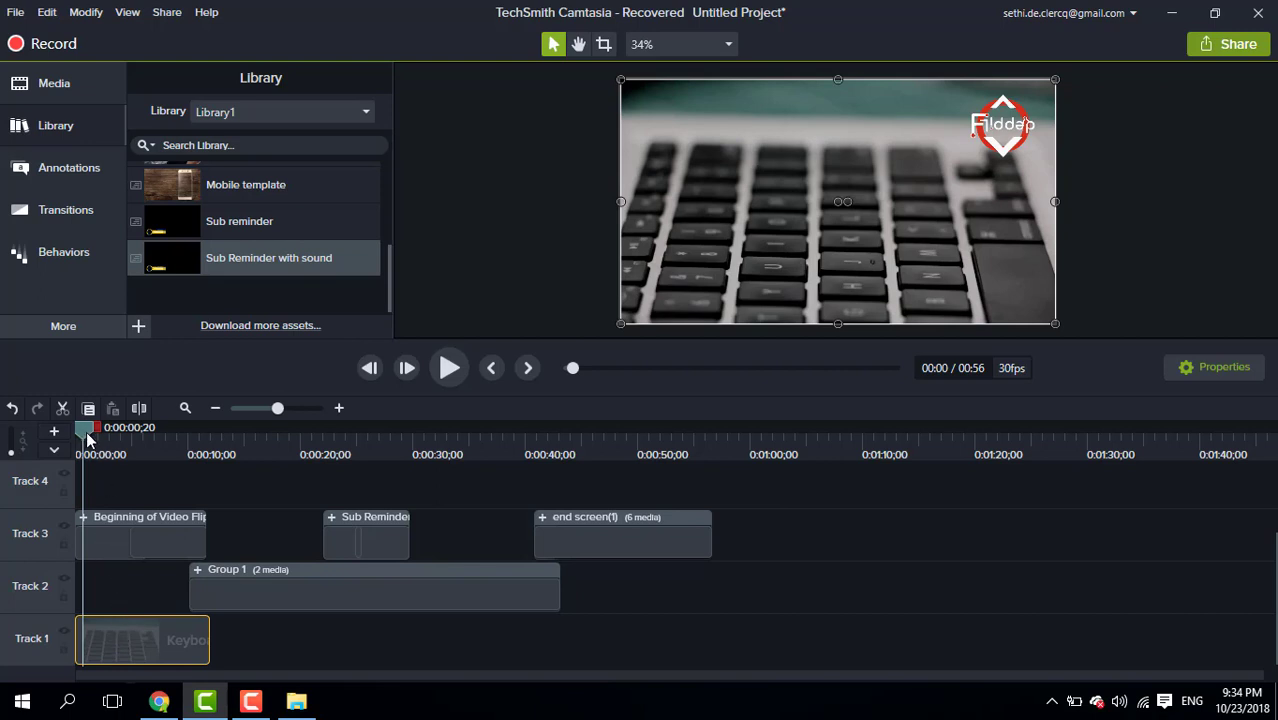
- Rewind to the beginning and play back the opening as a preview
left_click_drag(86, 431, 73, 432)
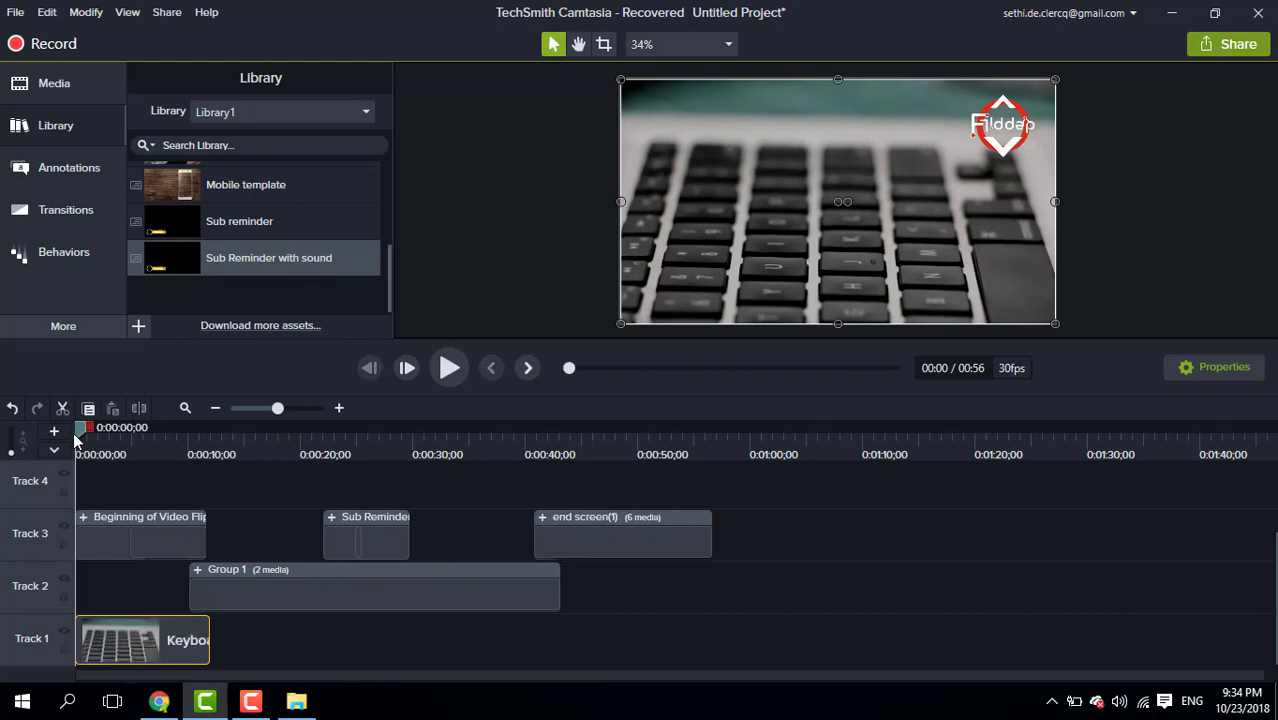
key("space")
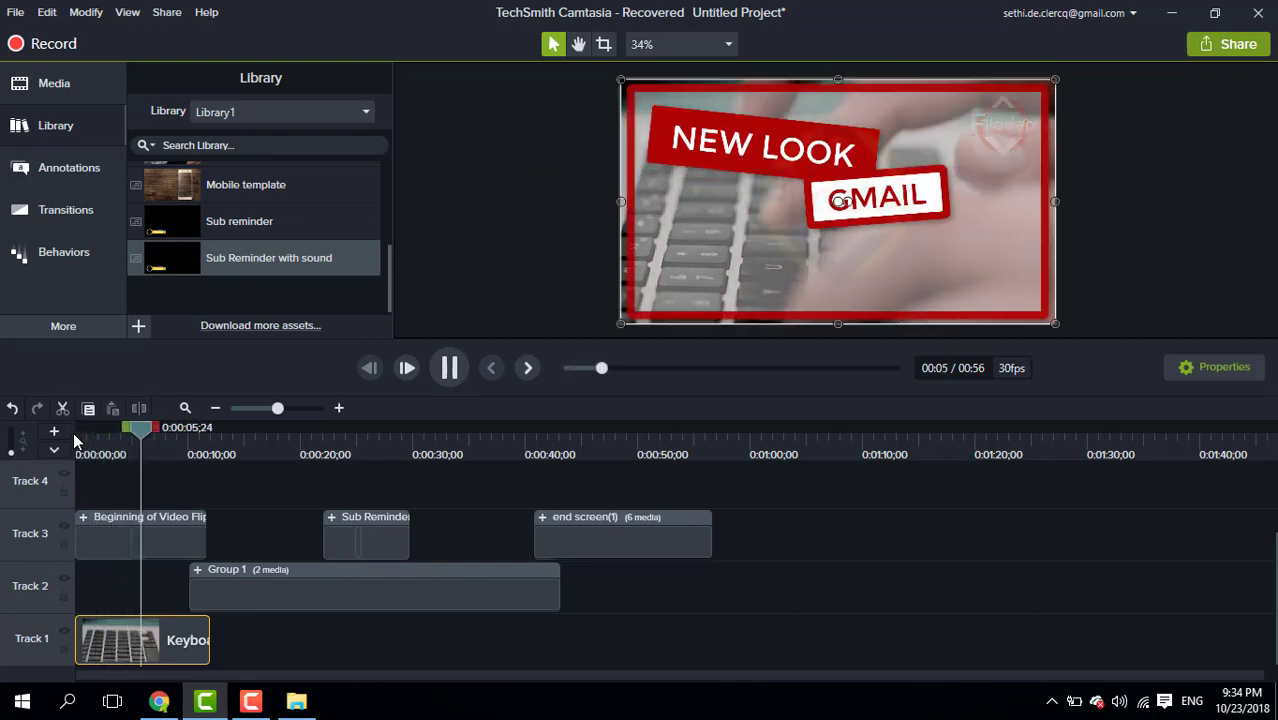
key("space")
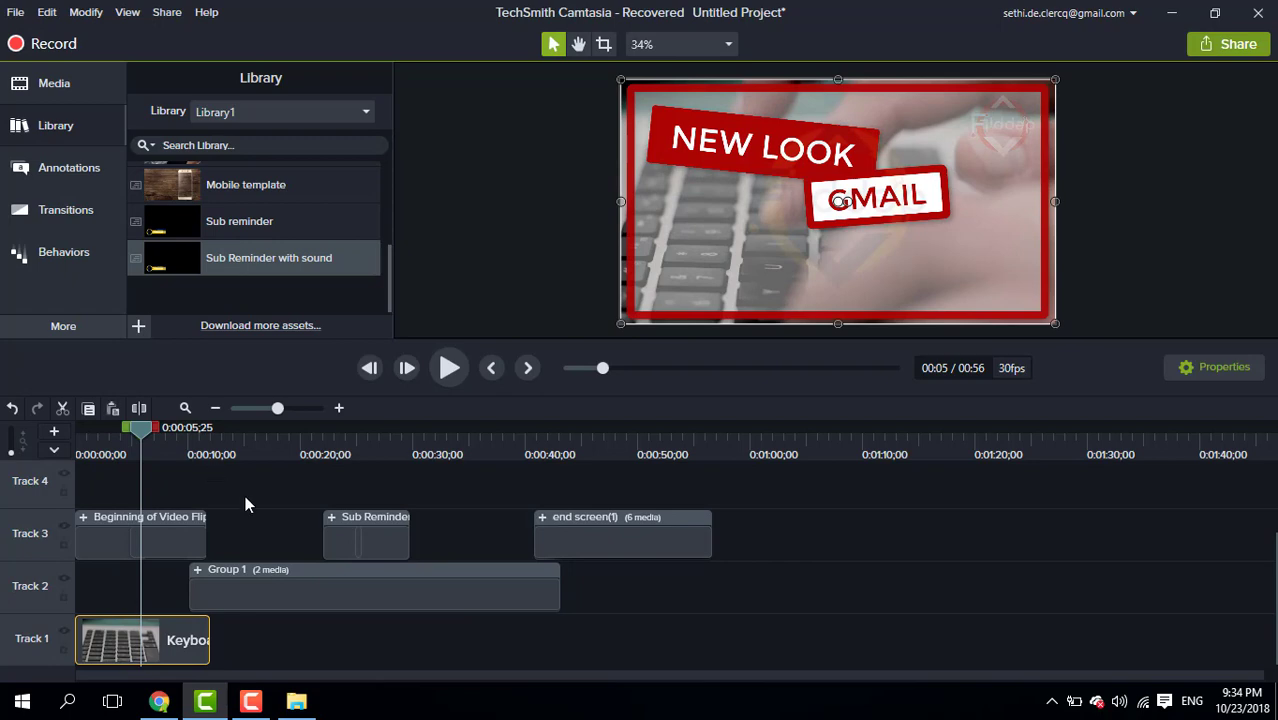
- Copy the Keyboard clip, paste it on Track 1 at 0:40, and move it to about 0:43
right_click(173, 641)
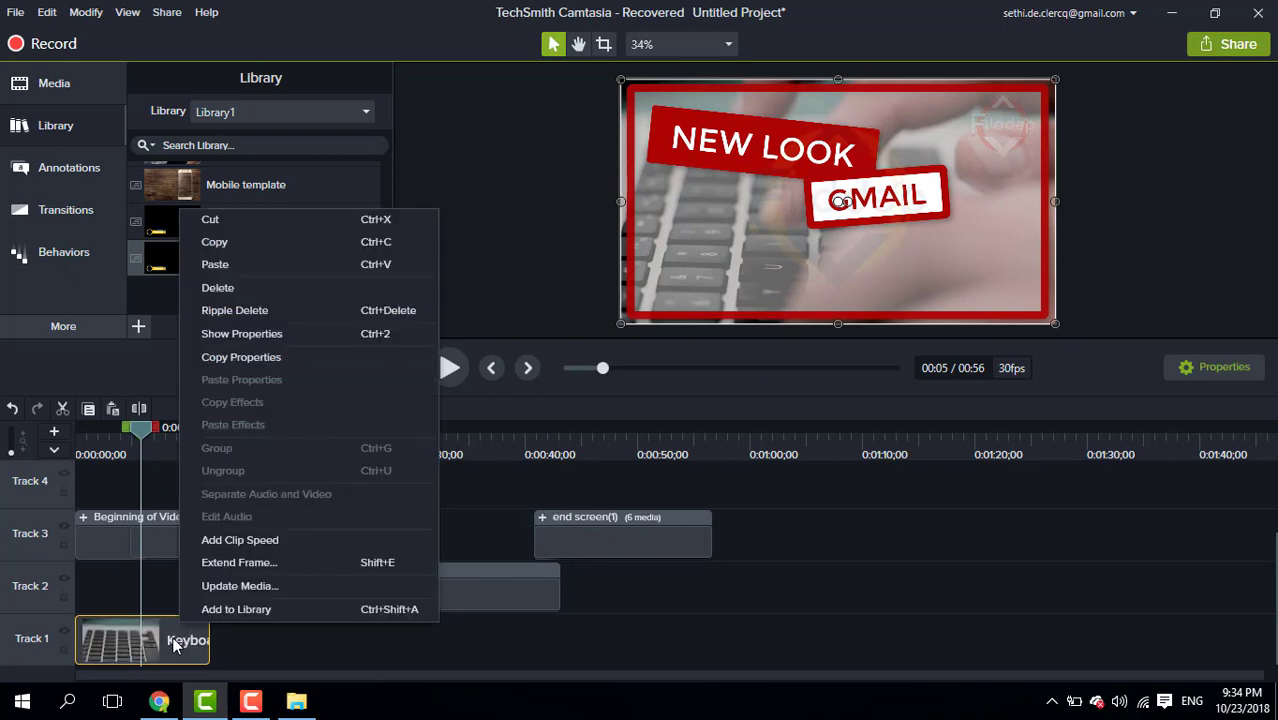
left_click(306, 244)
left_click(533, 455)
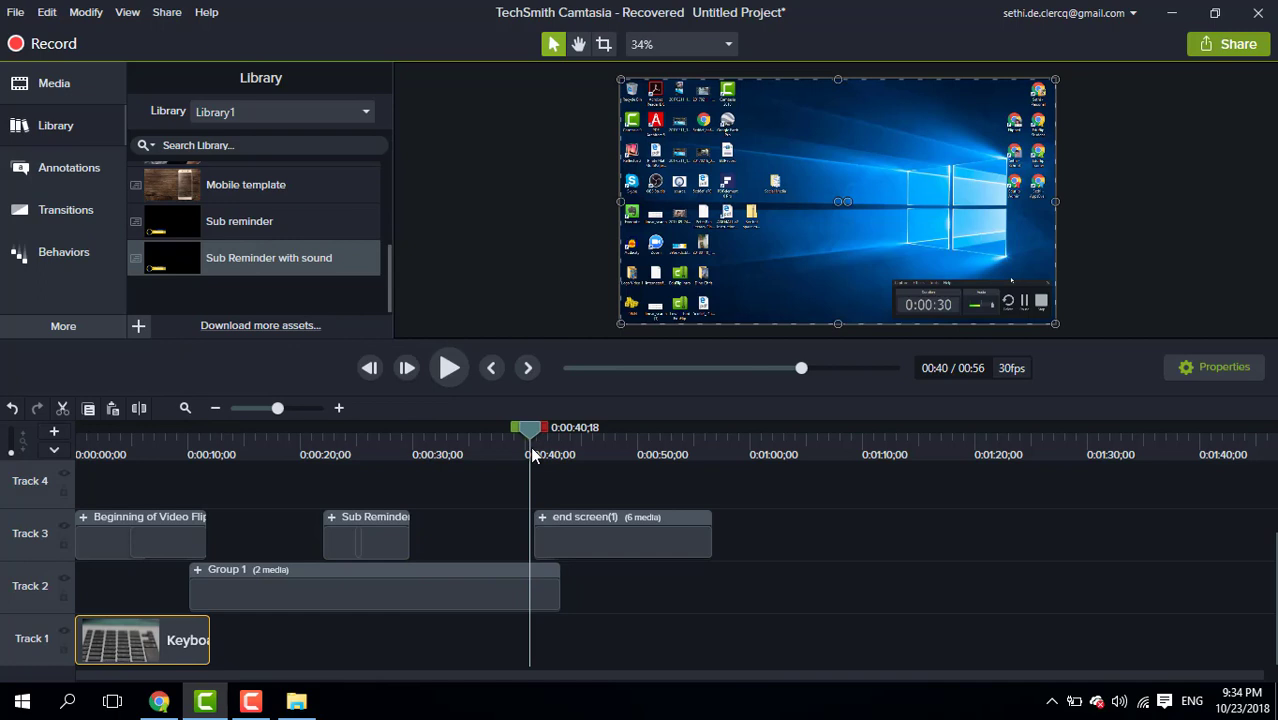
right_click(531, 645)
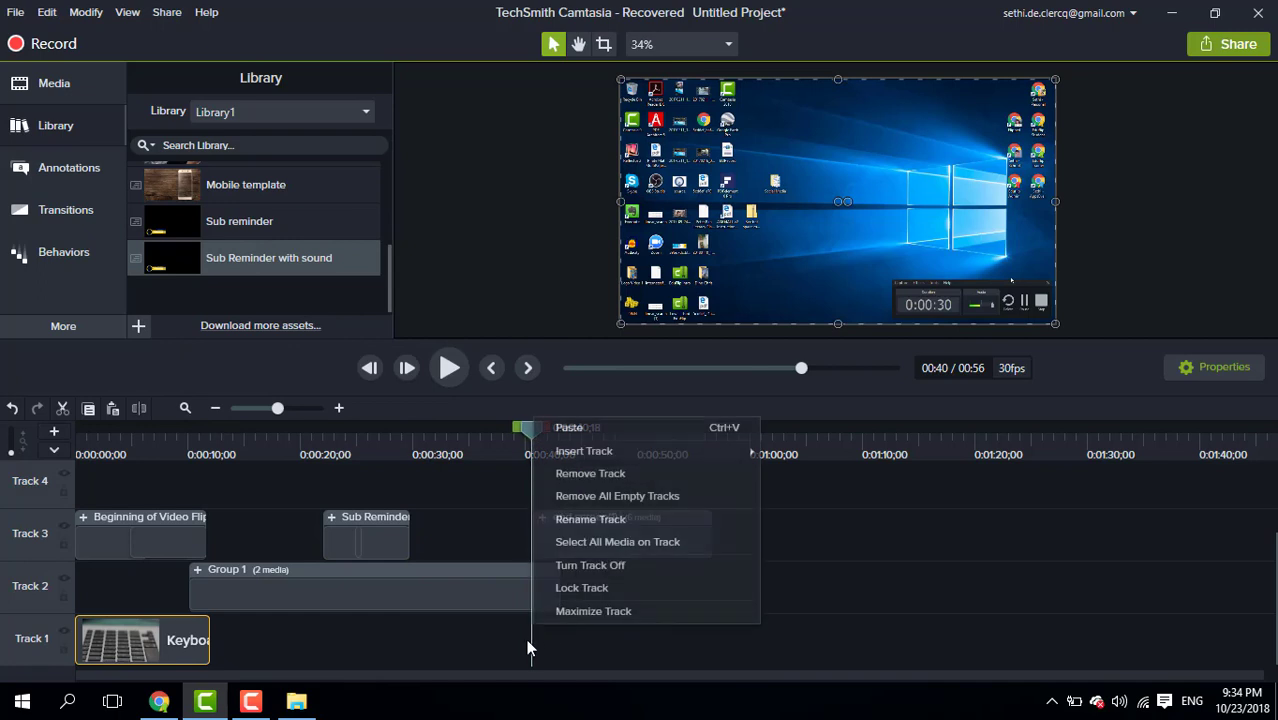
left_click(630, 427)
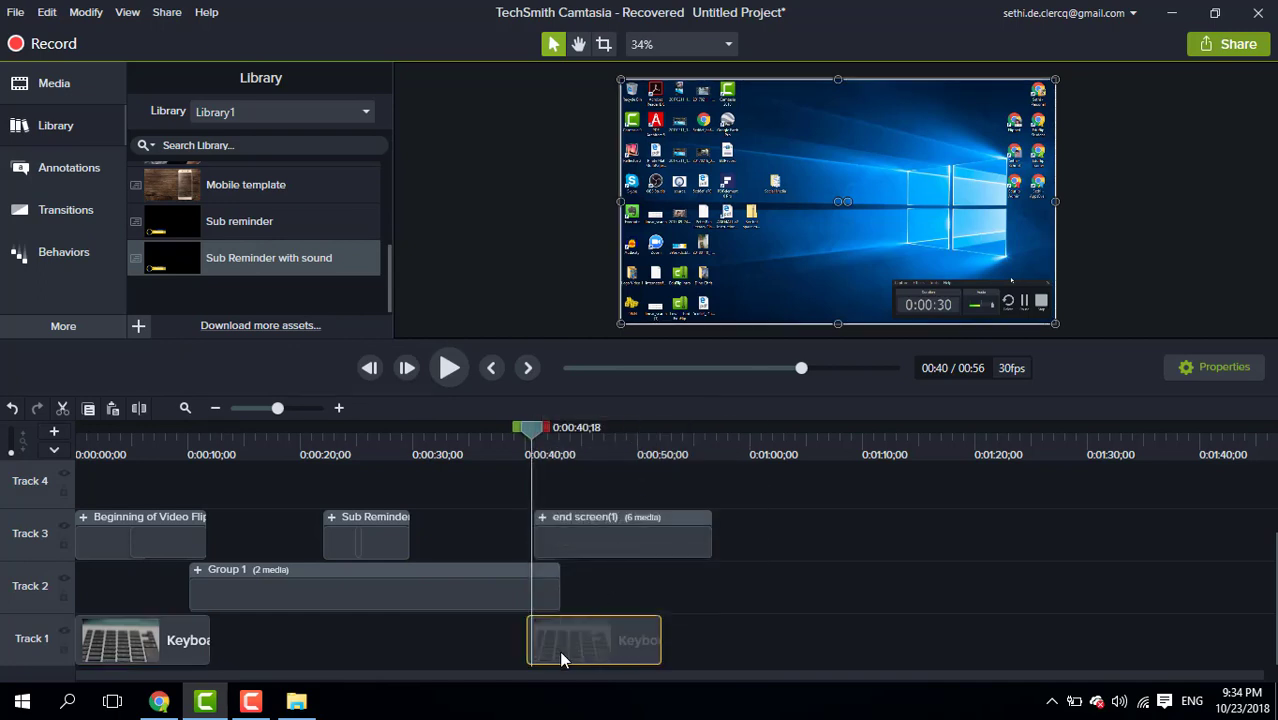
left_click_drag(562, 650, 598, 644)
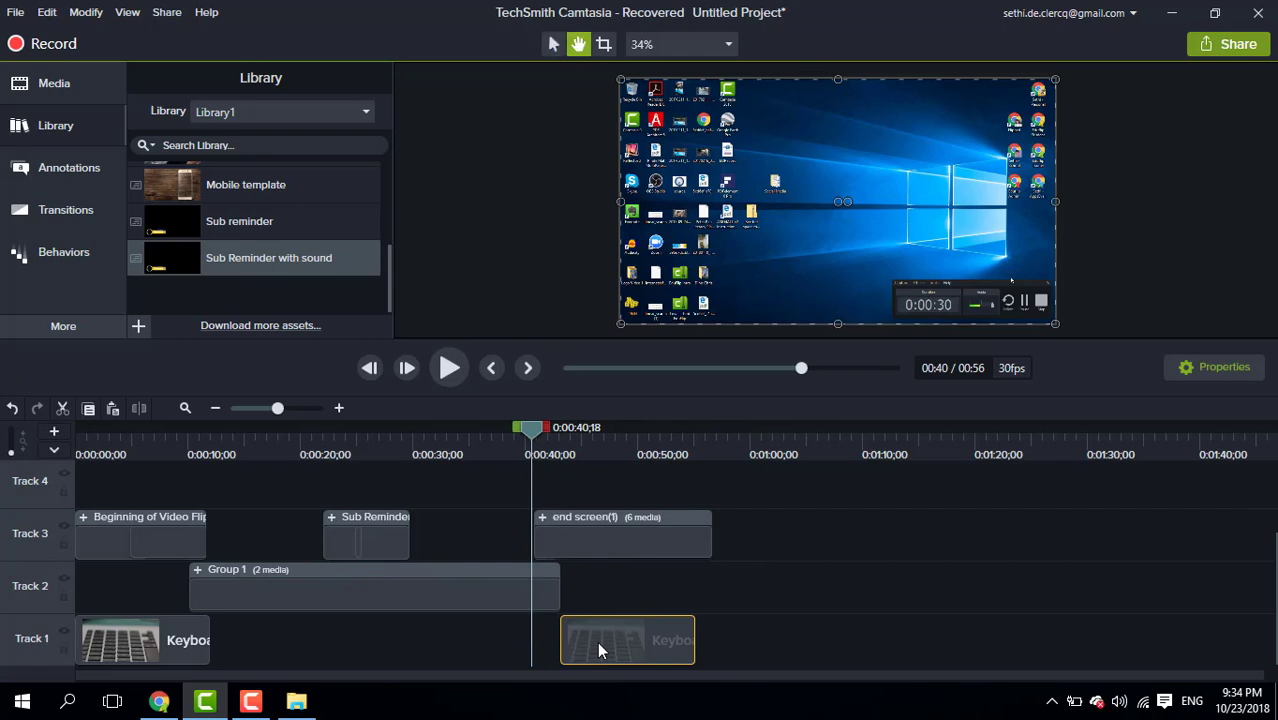
- Preview the ending with the new Keyboard clip, then deselect it
key("space")
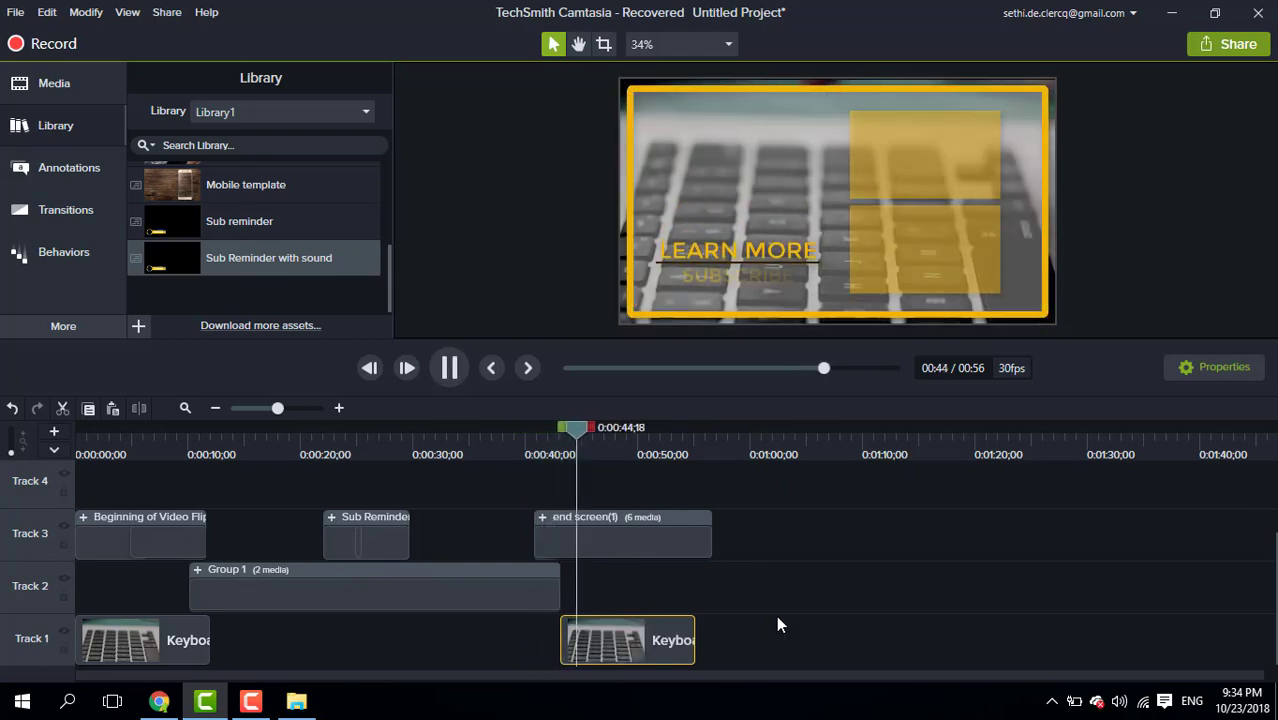
key("space")
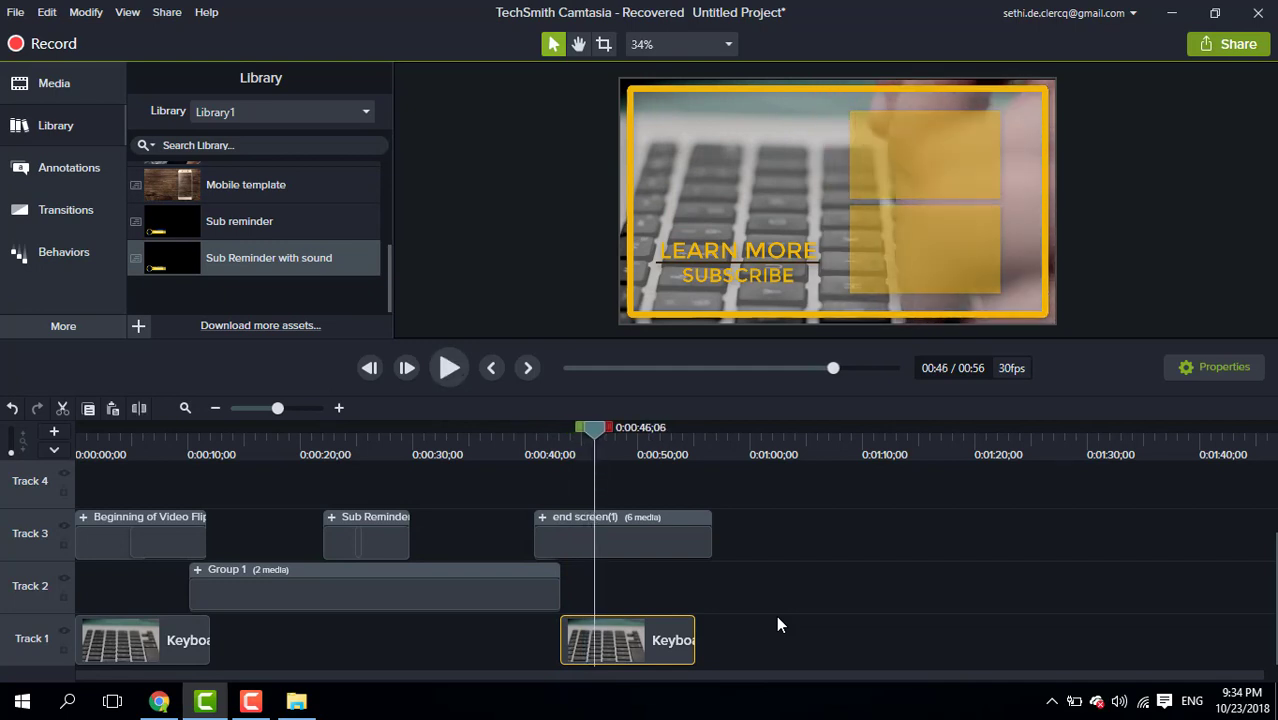
left_click(777, 617)
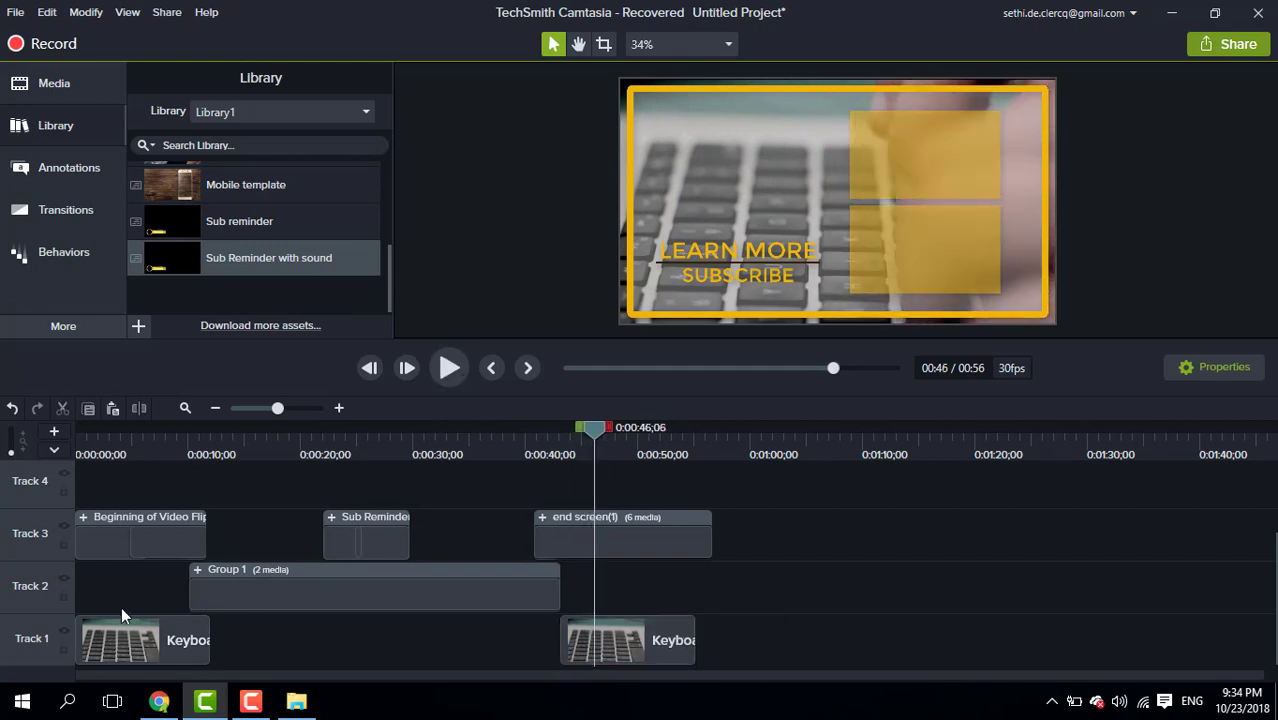
- Insert a new empty track below the existing tracks on the timeline
right_click(292, 636)
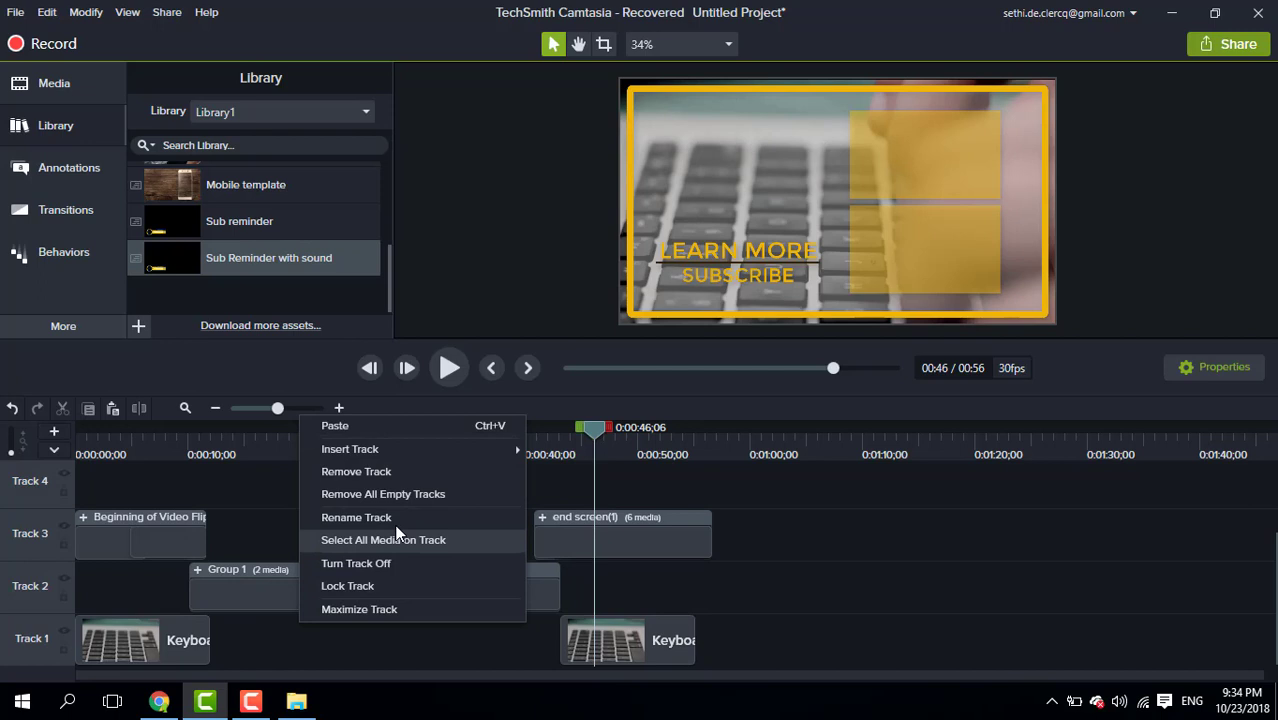
mouse_move(474, 453)
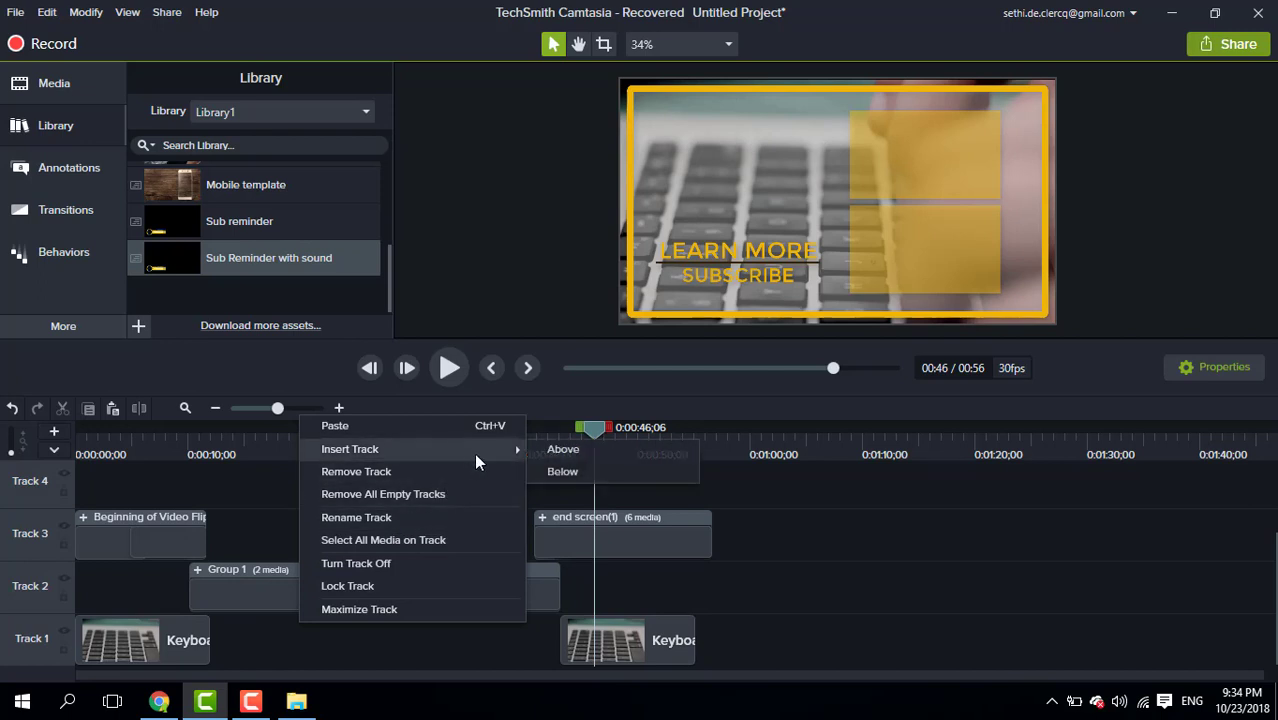
left_click(564, 471)
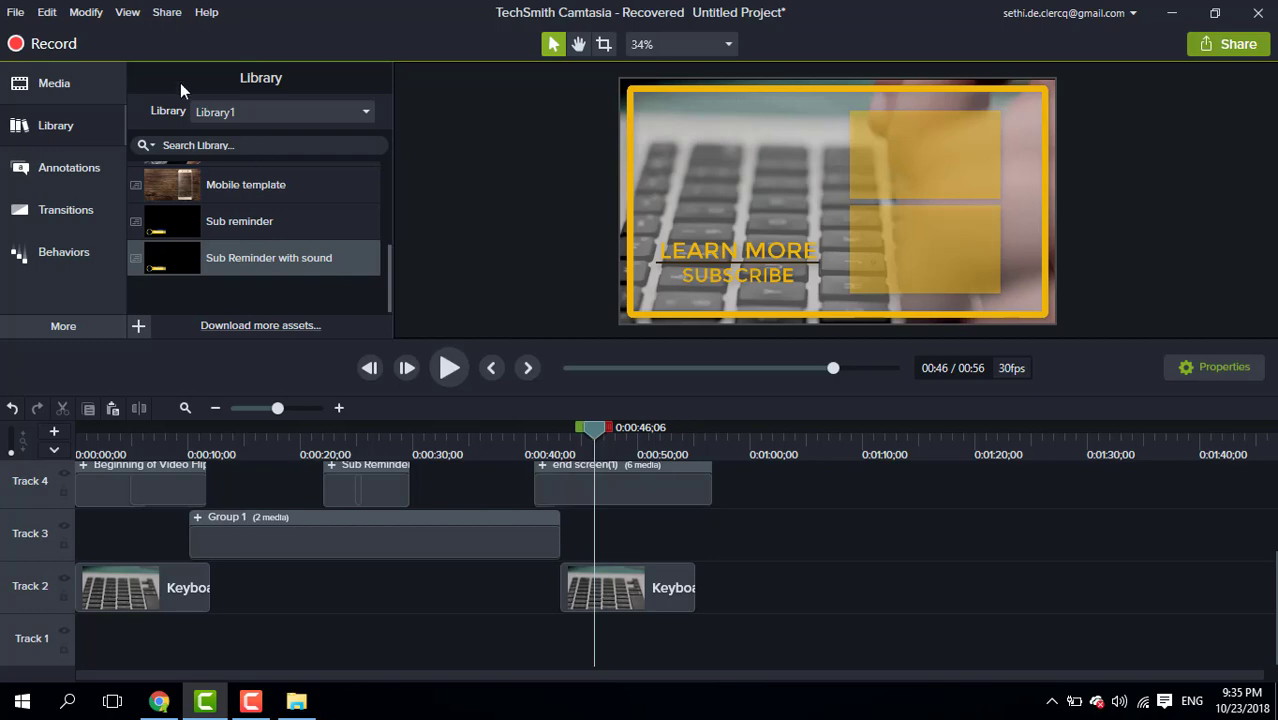
- Share to a local file using the 'MP4 only (up to 1080p)' preset
left_click(167, 12)
left_click(177, 39)
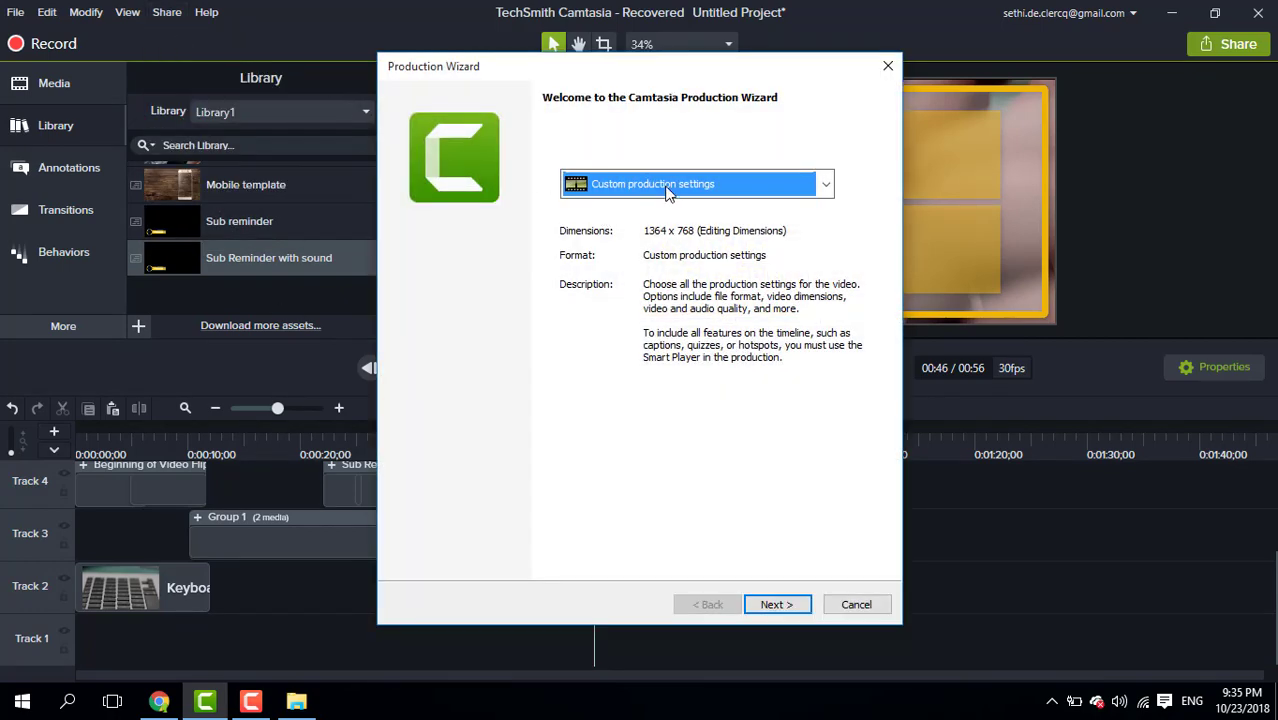
left_click(676, 188)
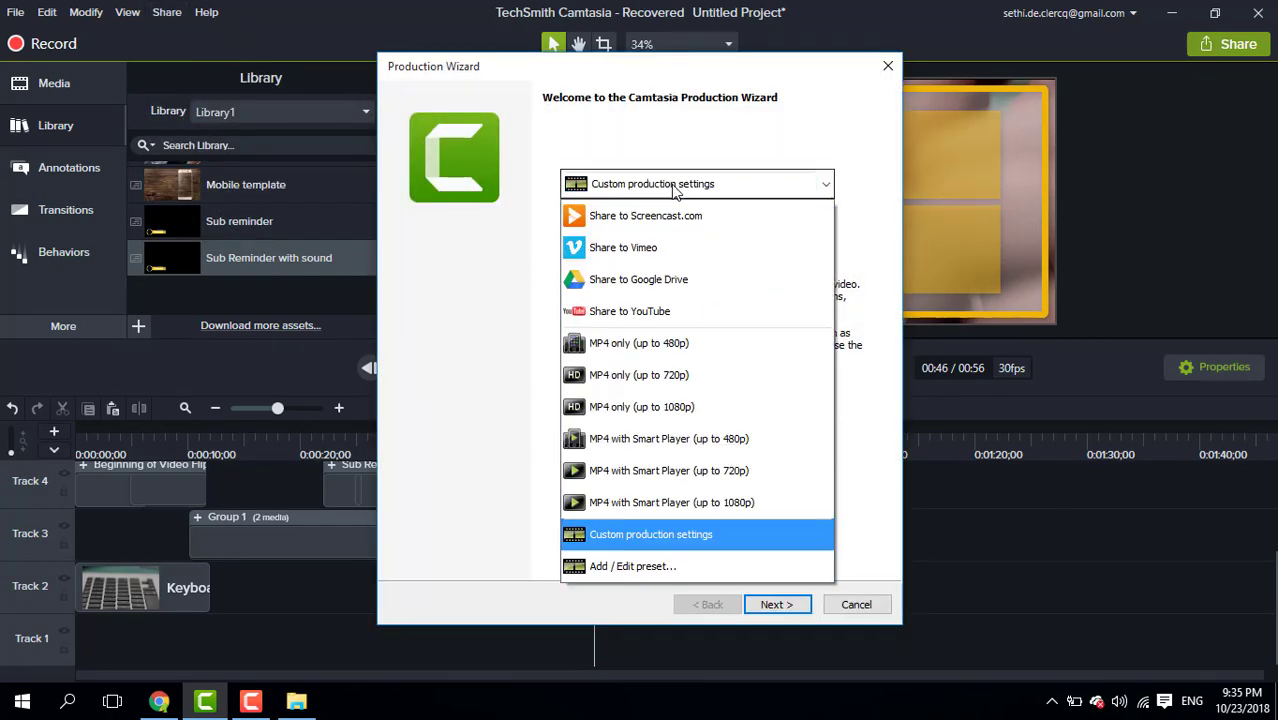
left_click(655, 407)
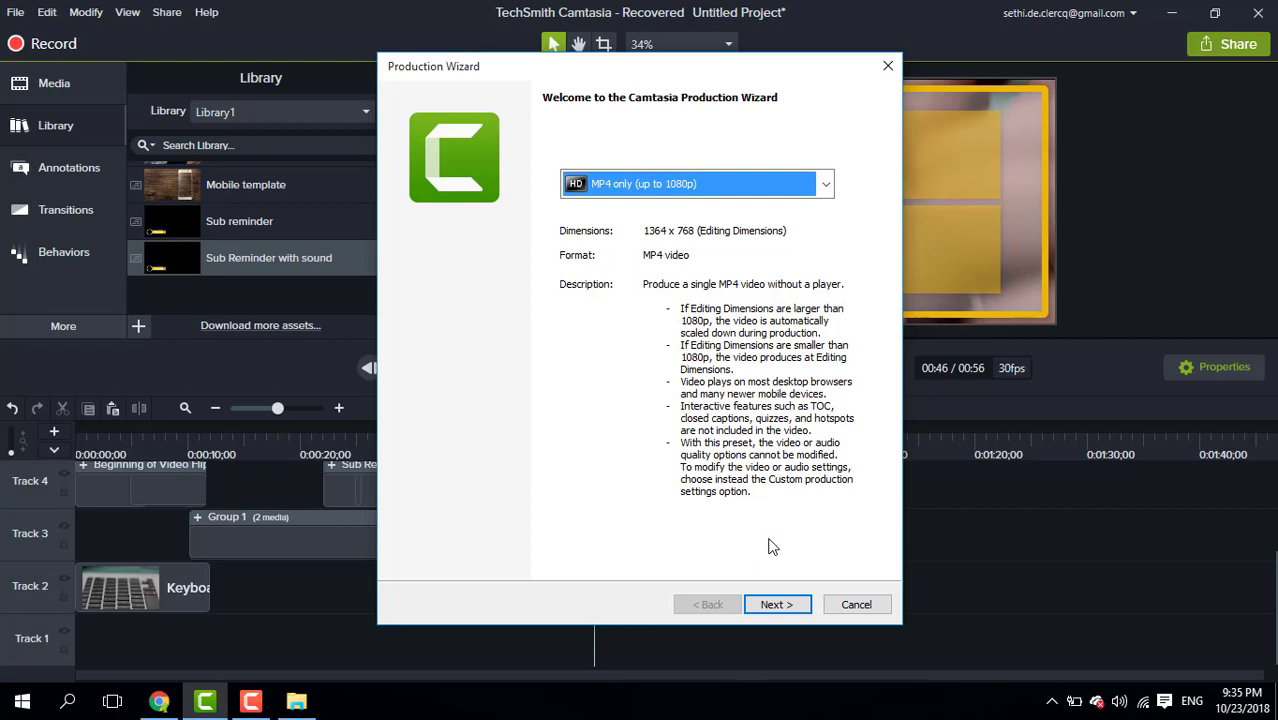
- Name the production 'TEst Video' and set Downloads as its save folder
left_click(777, 604)
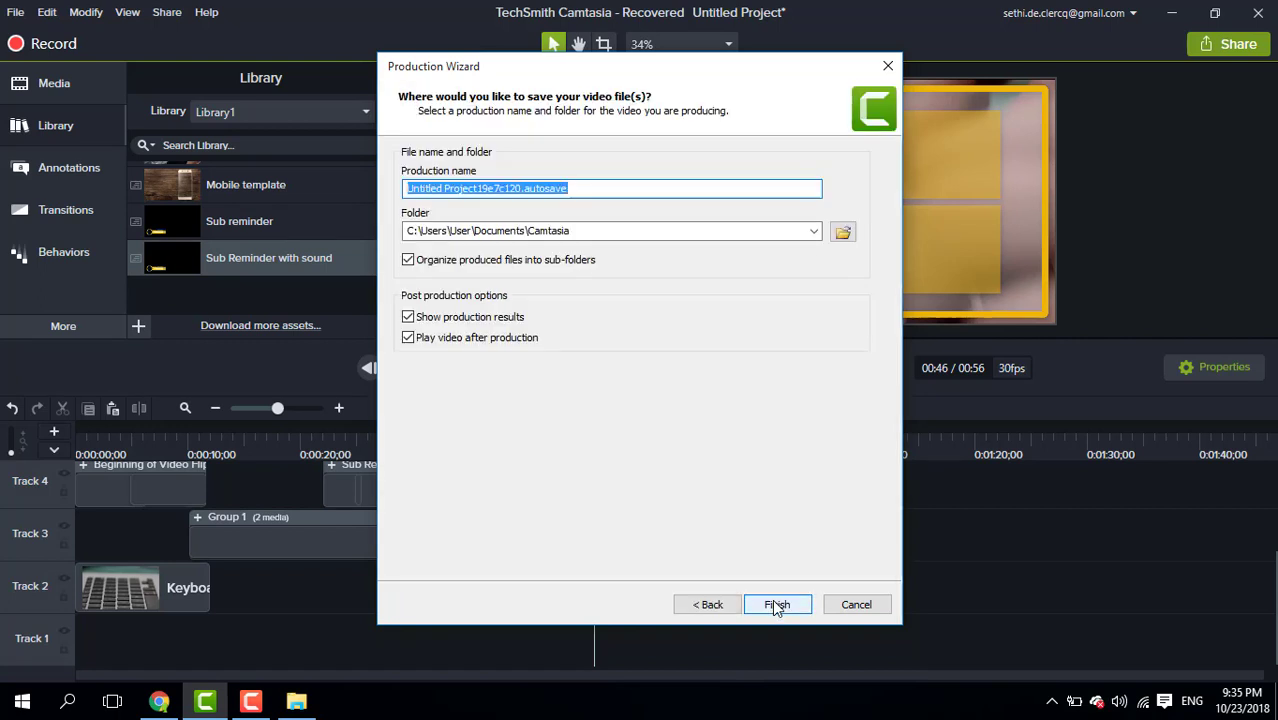
type("TEst Video")
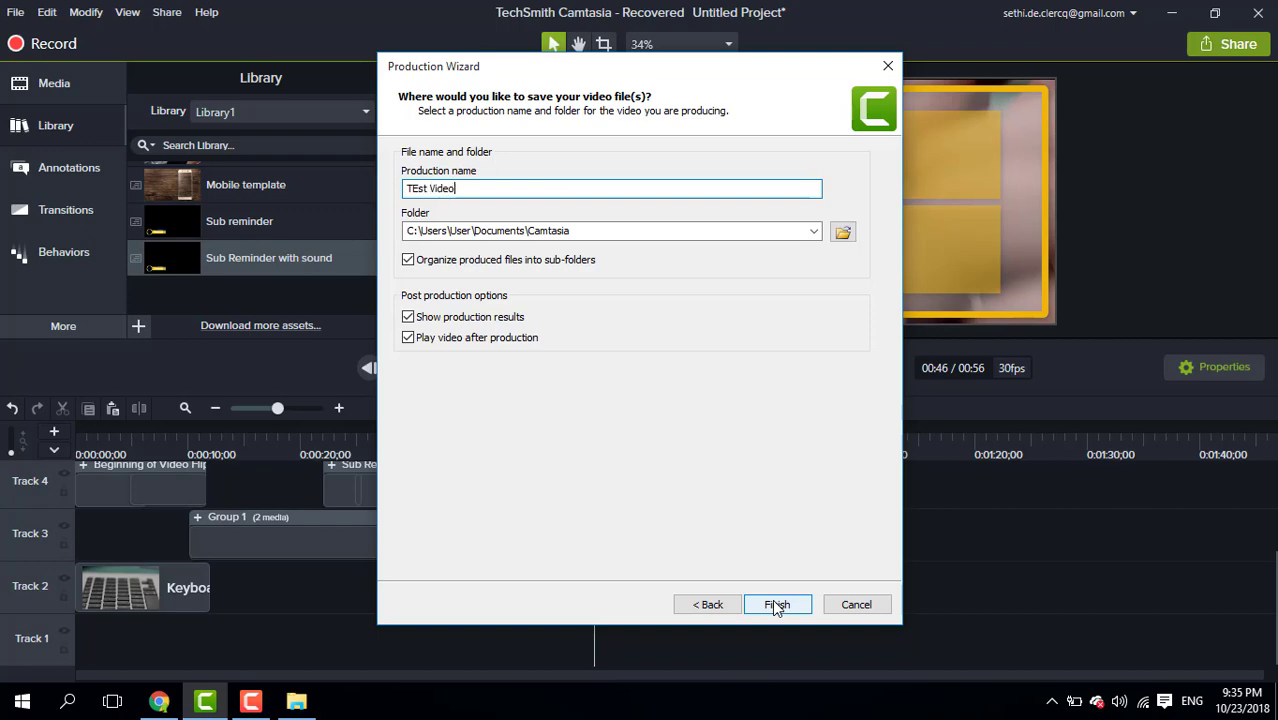
left_click(845, 236)
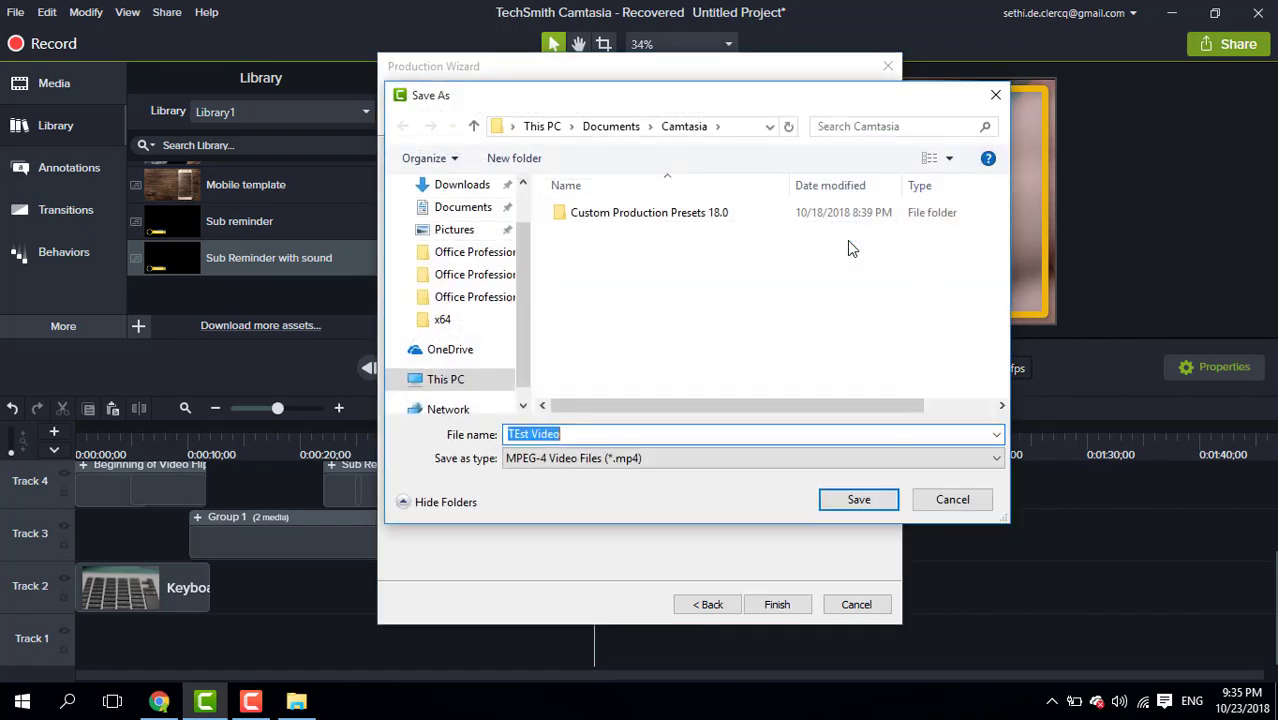
left_click(456, 186)
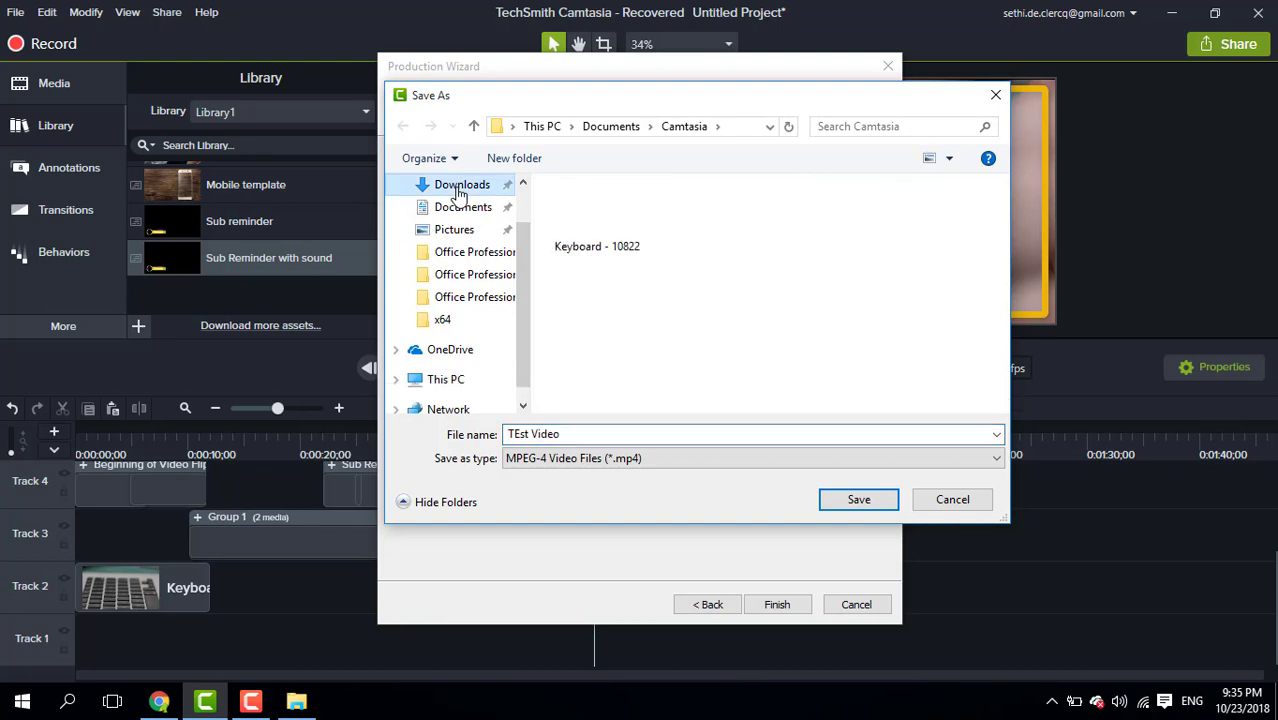
left_click(859, 500)
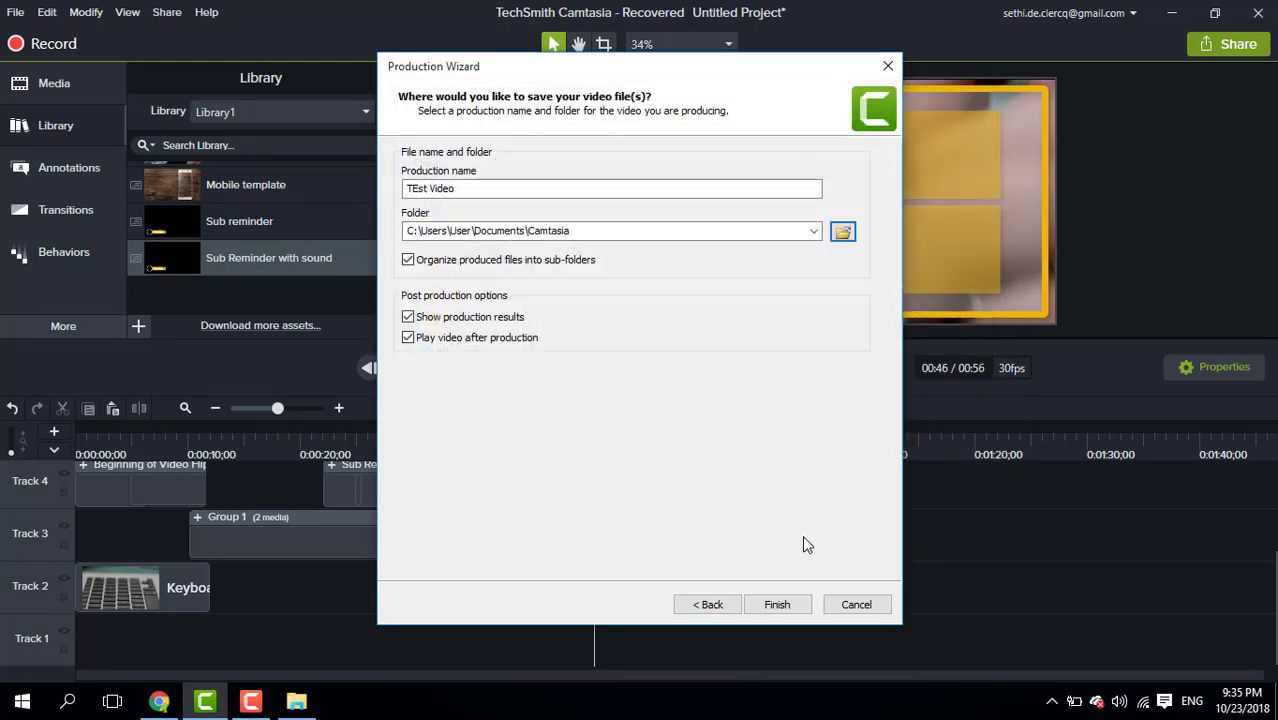
- Start rendering TEst Video.mp4, minimizing Chrome and File Explorer while it renders
left_click(778, 605)
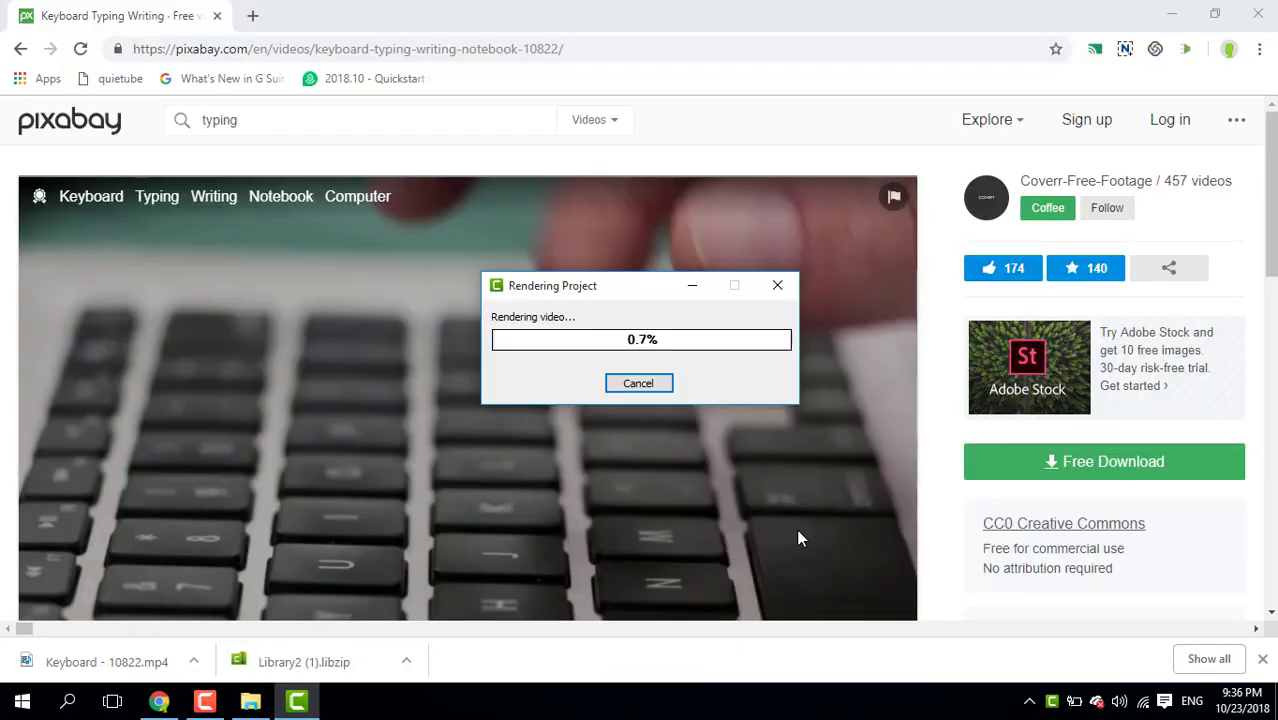
left_click(1172, 20)
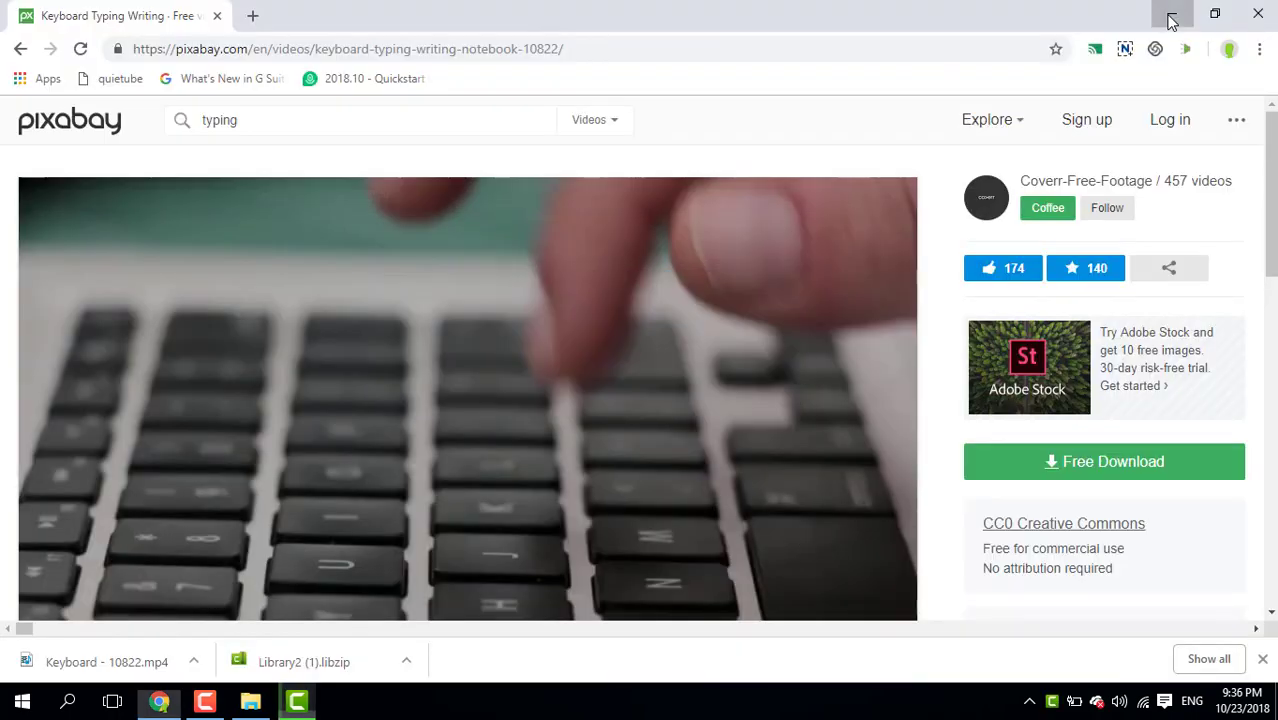
left_click(1172, 20)
left_click(1172, 16)
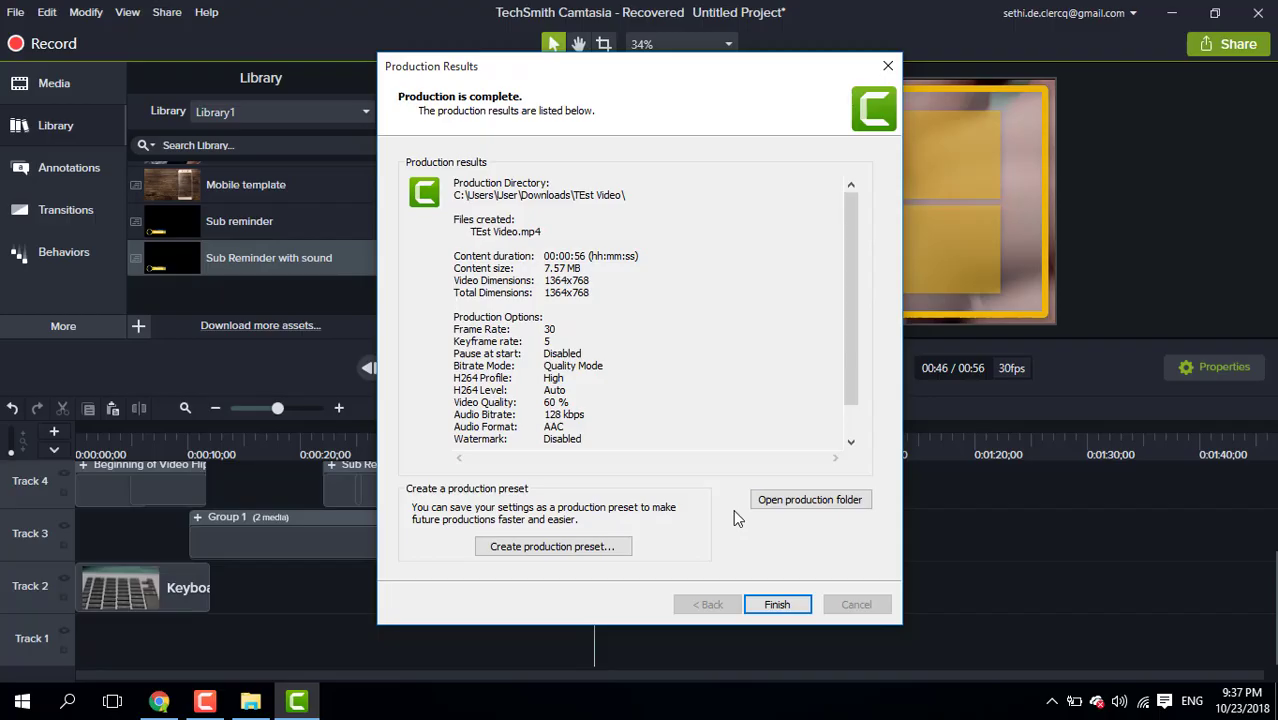
- Dismiss the Production Results and minimize the Camtasia editor
left_click(889, 68)
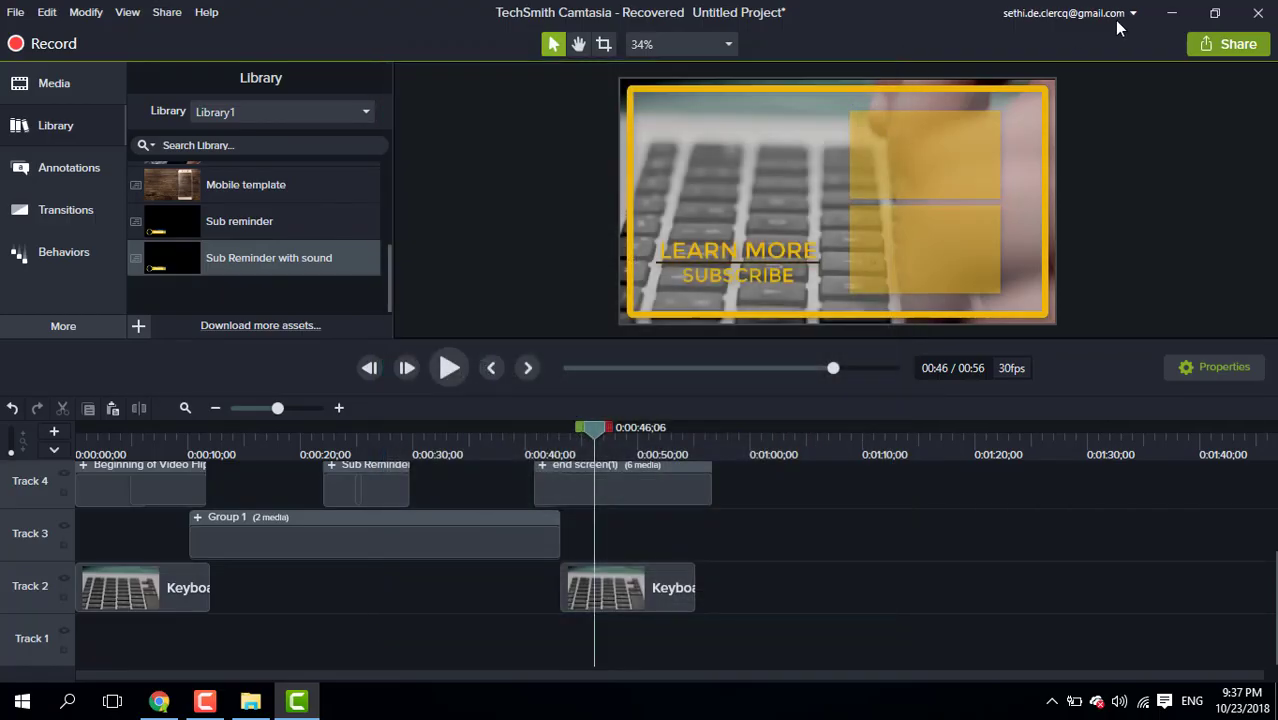
left_click(1172, 13)
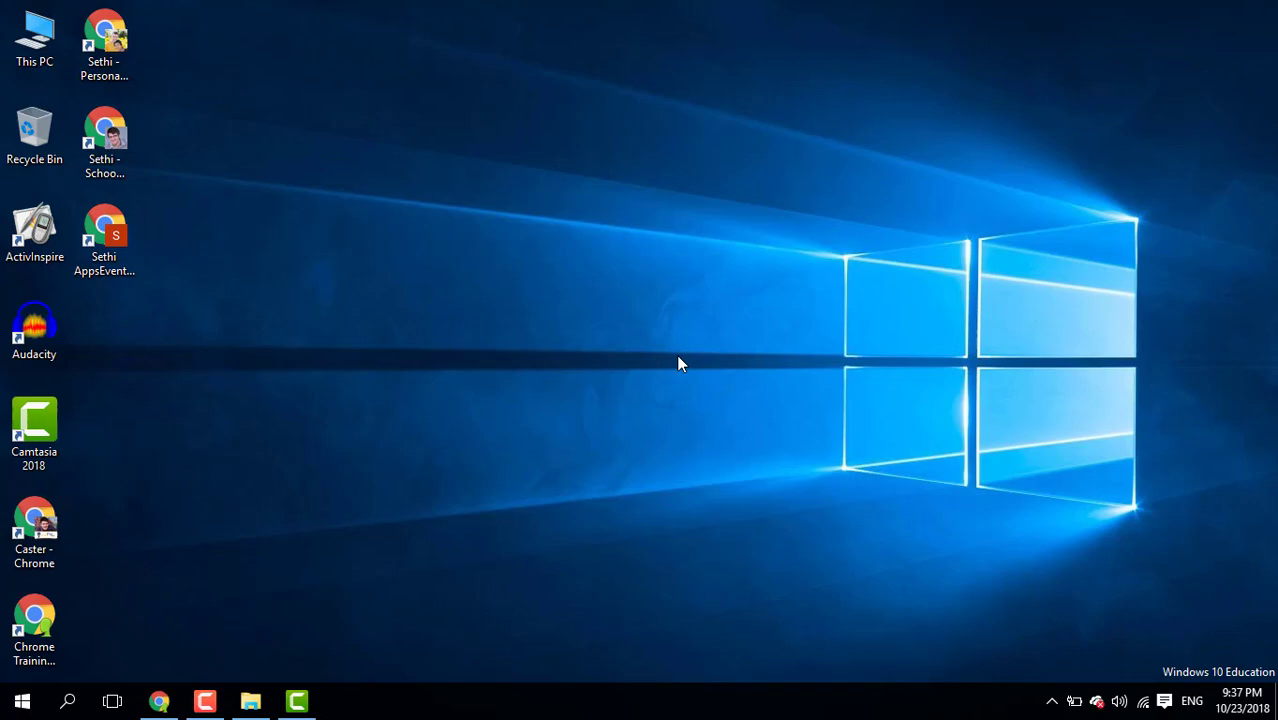